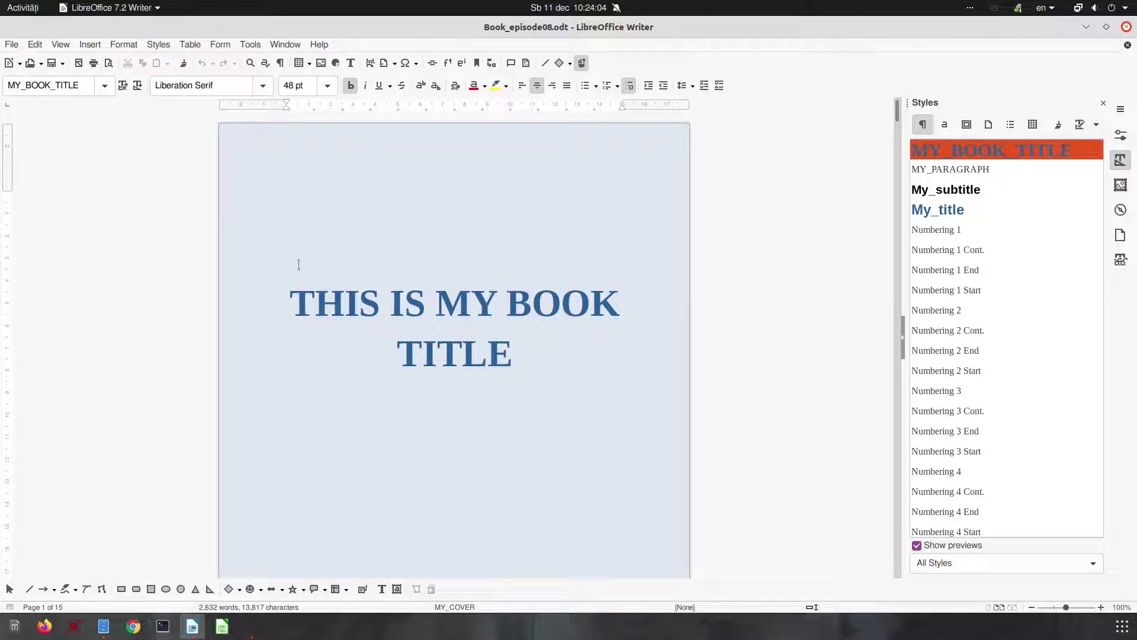
- Show the page styles and open the MY_COVER page style's Page settings
scroll(557, 314, "down", 10)
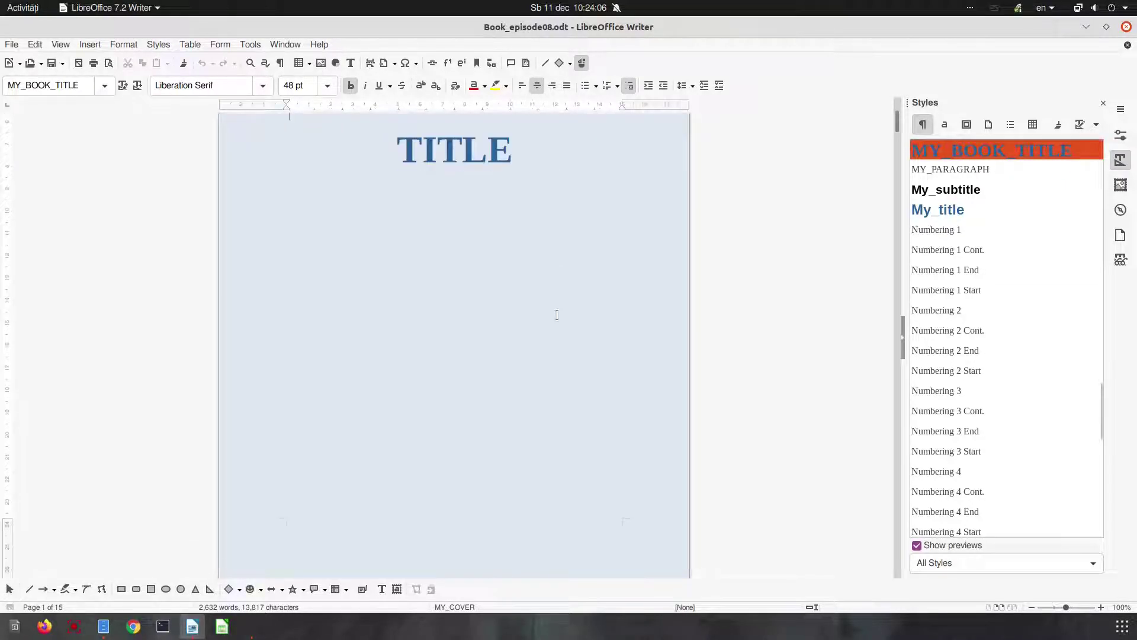
scroll(546, 324, "up", 4)
scroll(546, 325, "up", 5)
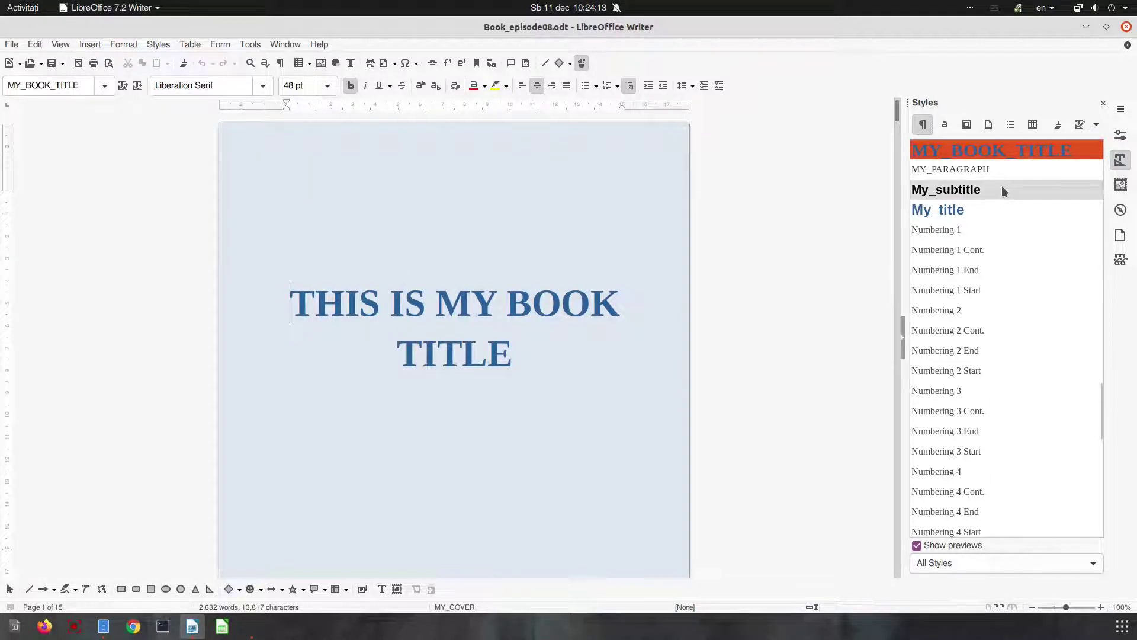
left_click(989, 125)
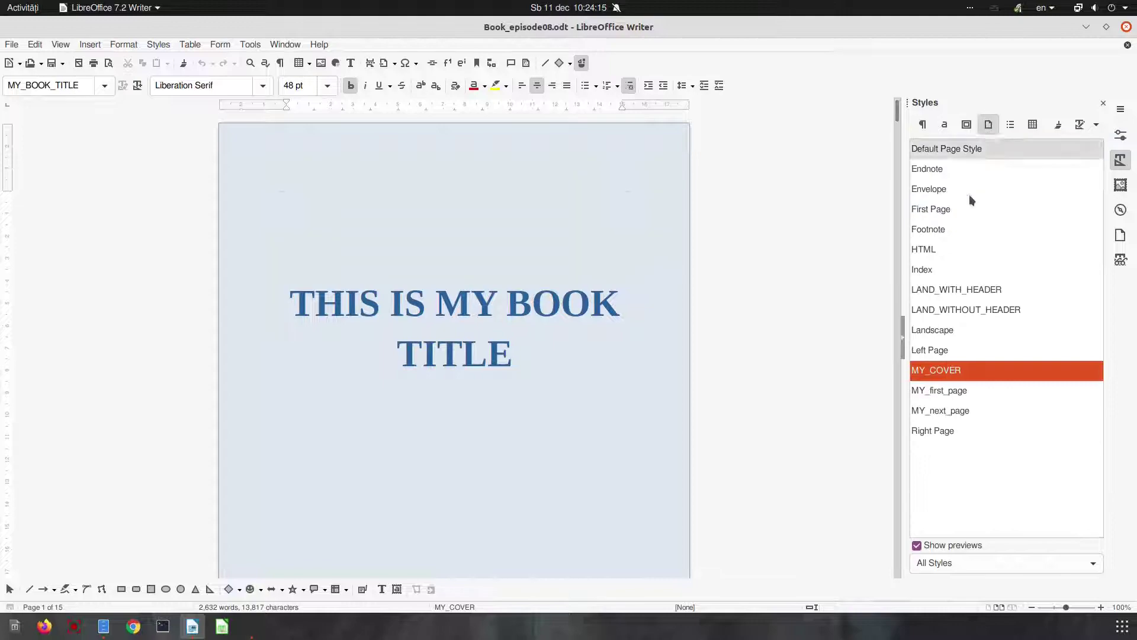
right_click(944, 371)
left_click(955, 393)
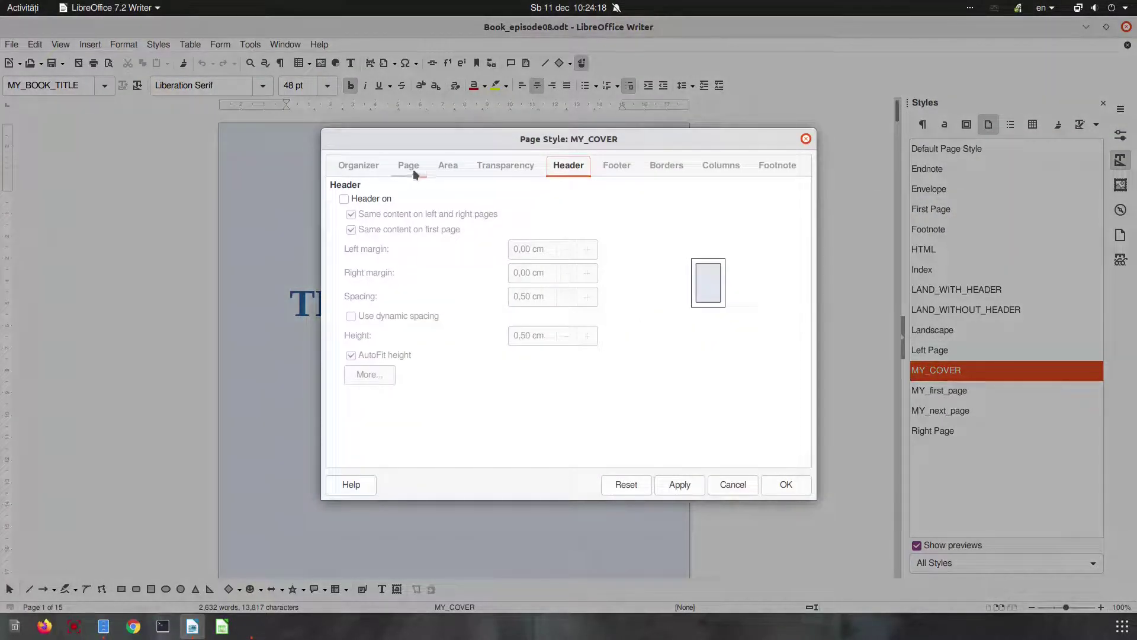
left_click(412, 167)
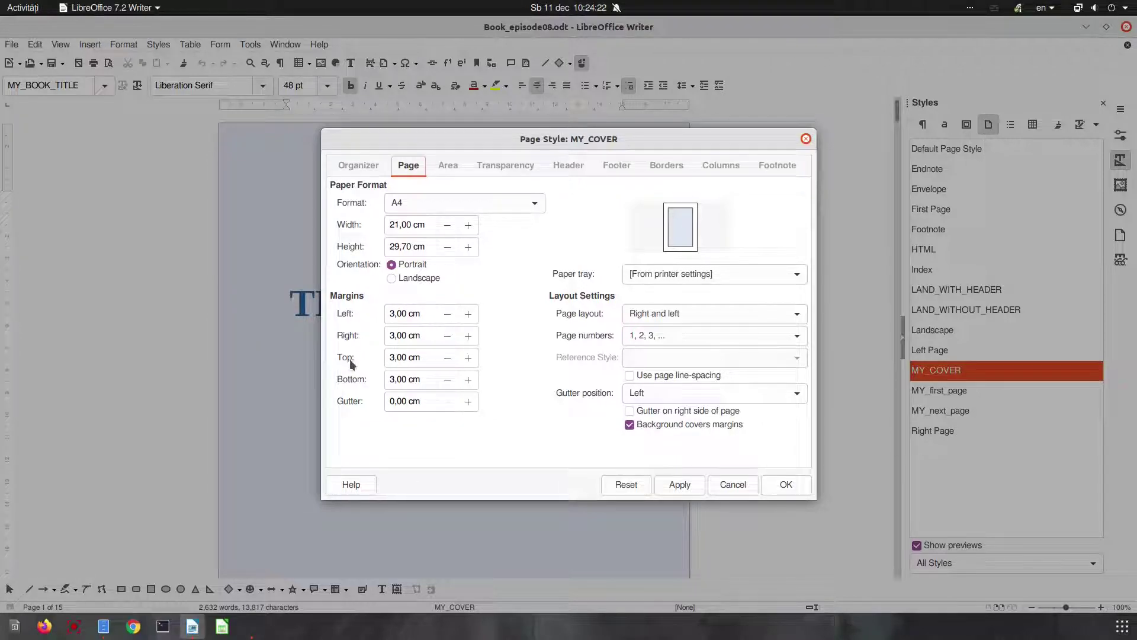
- Set MY_COVER margins to left 4 cm, right 2 cm, top and bottom 2,5 cm
left_click_drag(422, 314, 351, 311)
type("4")
key("Tab")
type("2")
key("Tab")
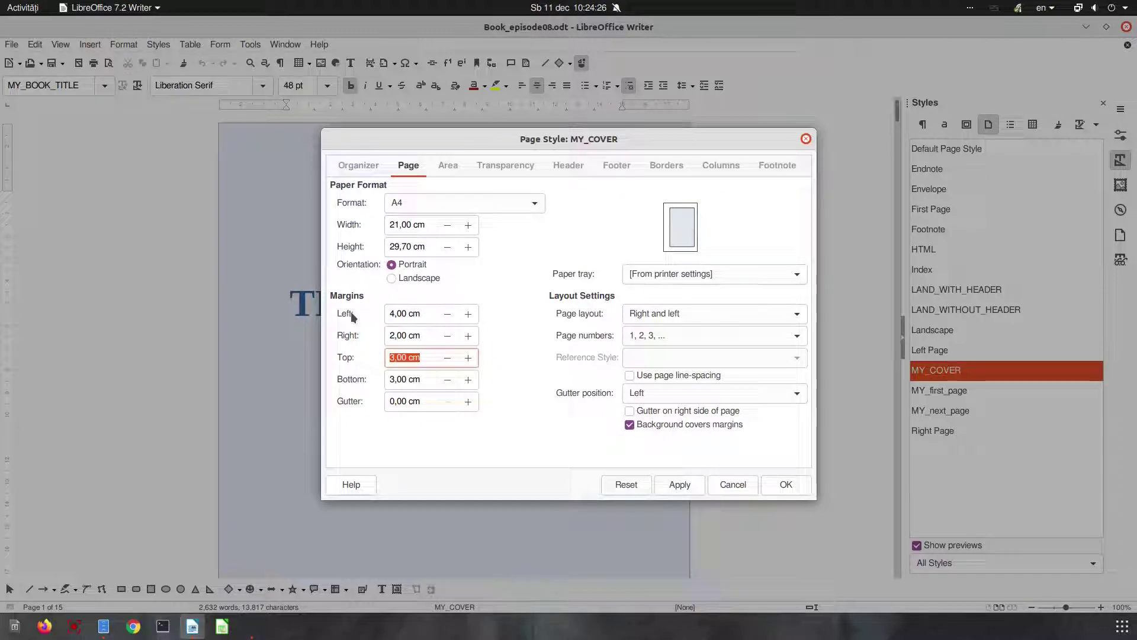
type("3,")
key("BackSpace")
key("BackSpace")
type("2,5")
key("Tab")
type("2,5")
key("Tab")
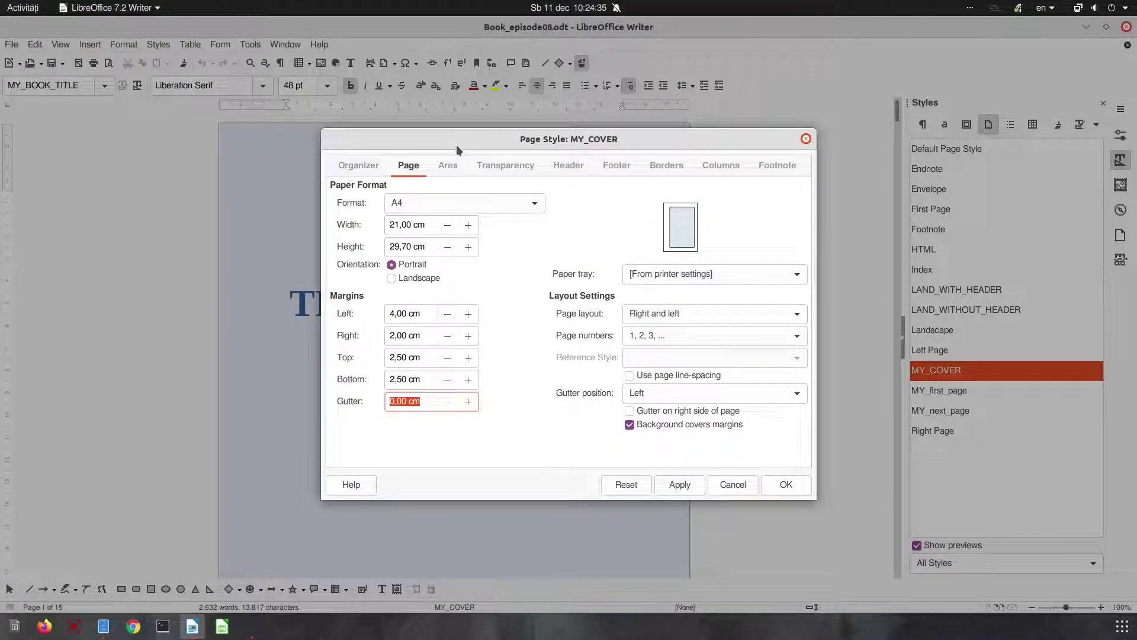
left_click(680, 485)
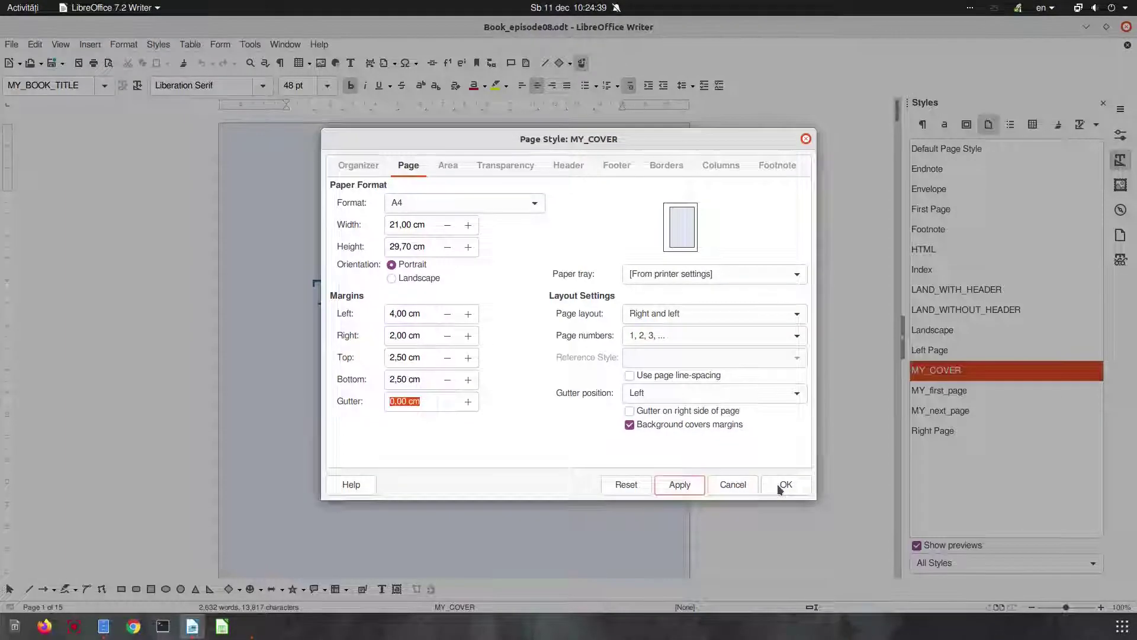
left_click(783, 484)
left_click(938, 393)
right_click(938, 393)
- Give MY_first_page a 2 cm right margin and 2,5 cm top and bottom margins
left_click(948, 416)
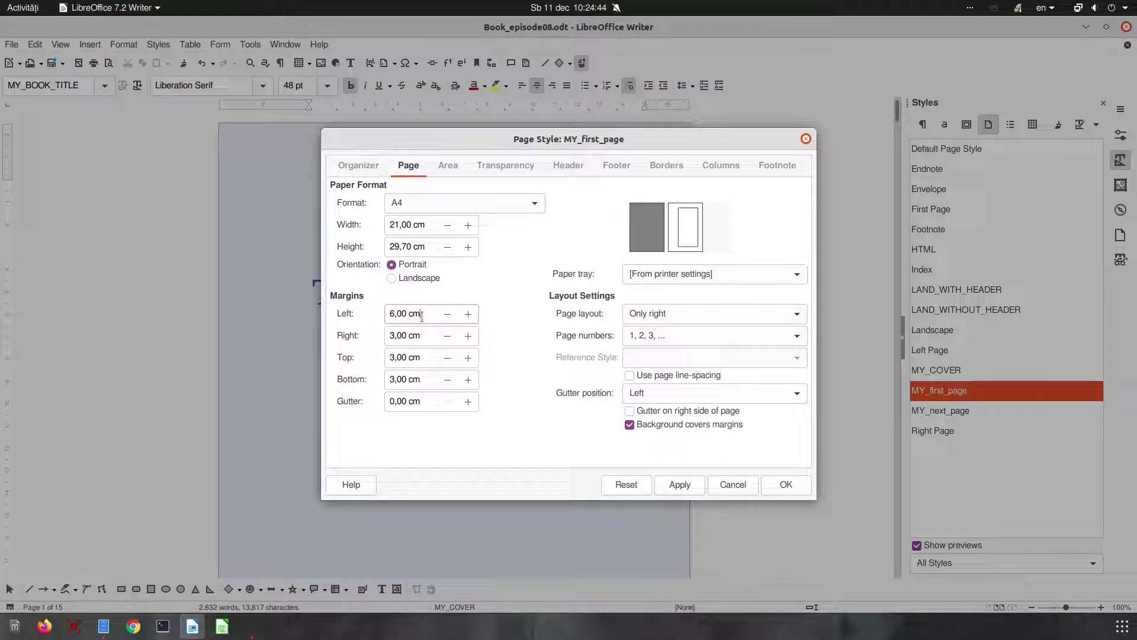
left_click_drag(423, 314, 382, 320)
key("Tab")
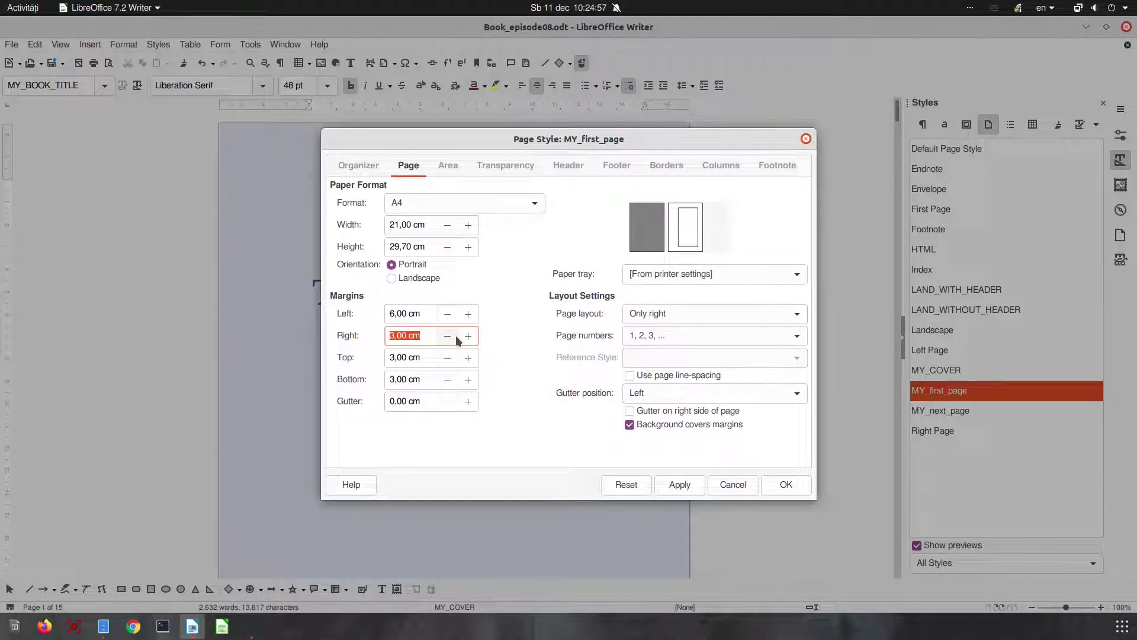
type("2")
key("Tab")
type("2,5")
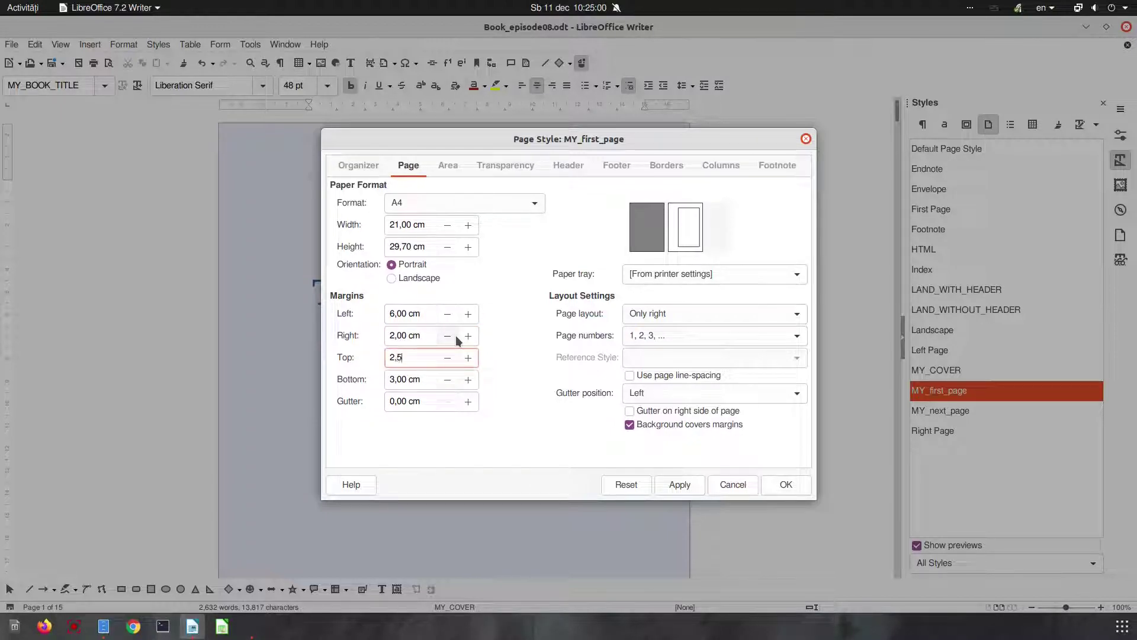
key("Tab")
type("2,50")
left_click(674, 486)
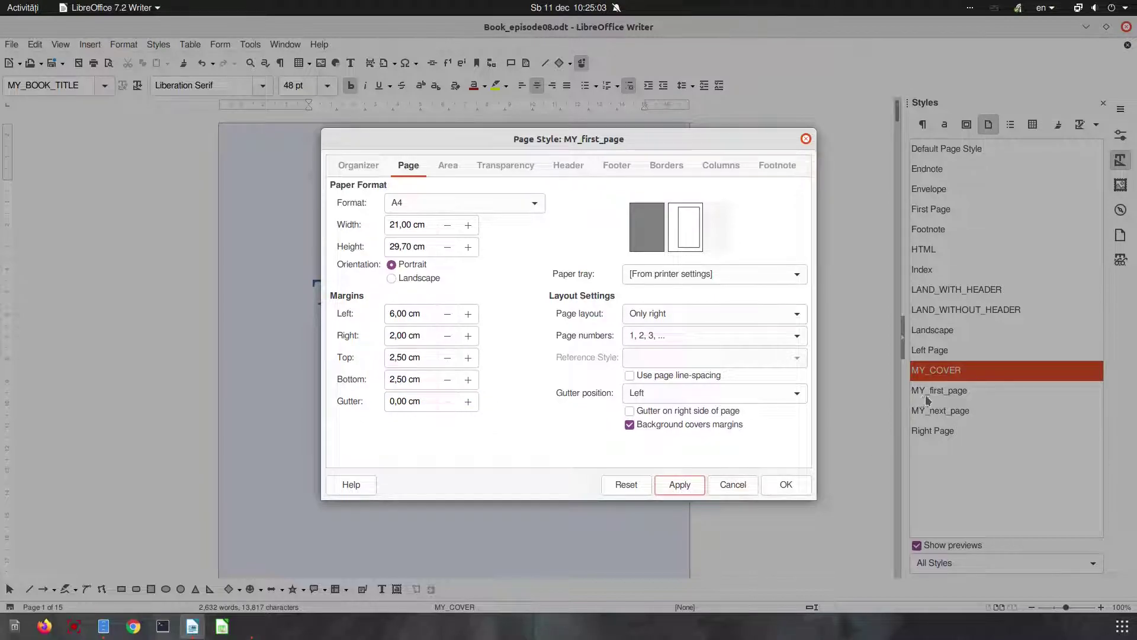
left_click(786, 485)
- Set MY_next_page margins to inner 4, outer 2, top and bottom 2,5, gutter 0 cm
left_click(943, 414)
right_click(943, 415)
left_click(972, 439)
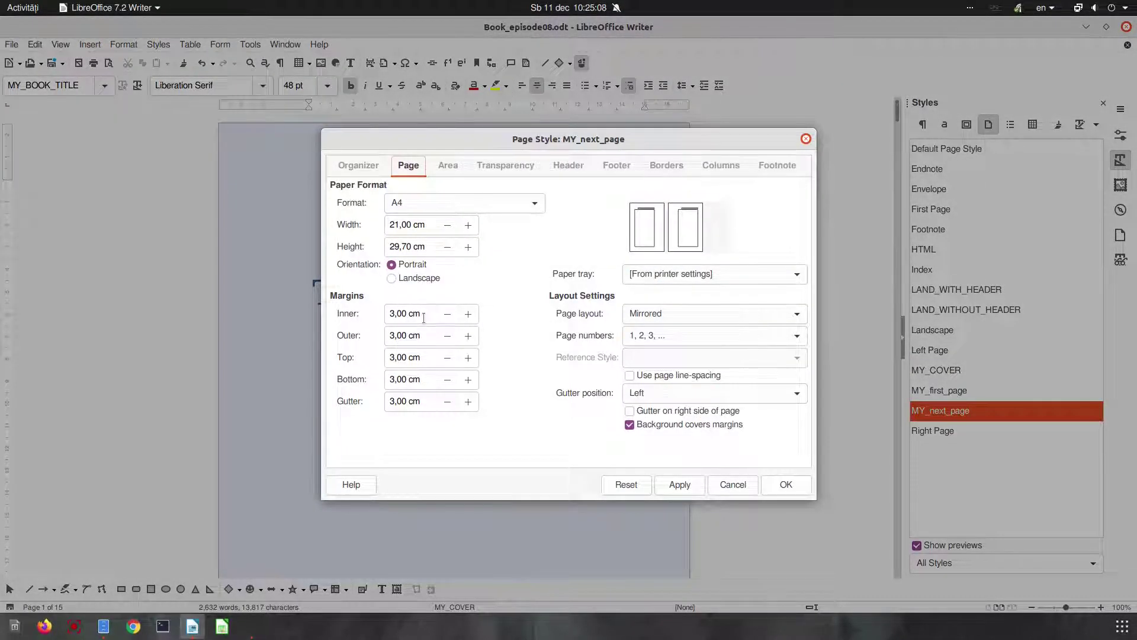
triple_click(423, 318)
type("4")
key("Tab")
type("2")
key("Tab")
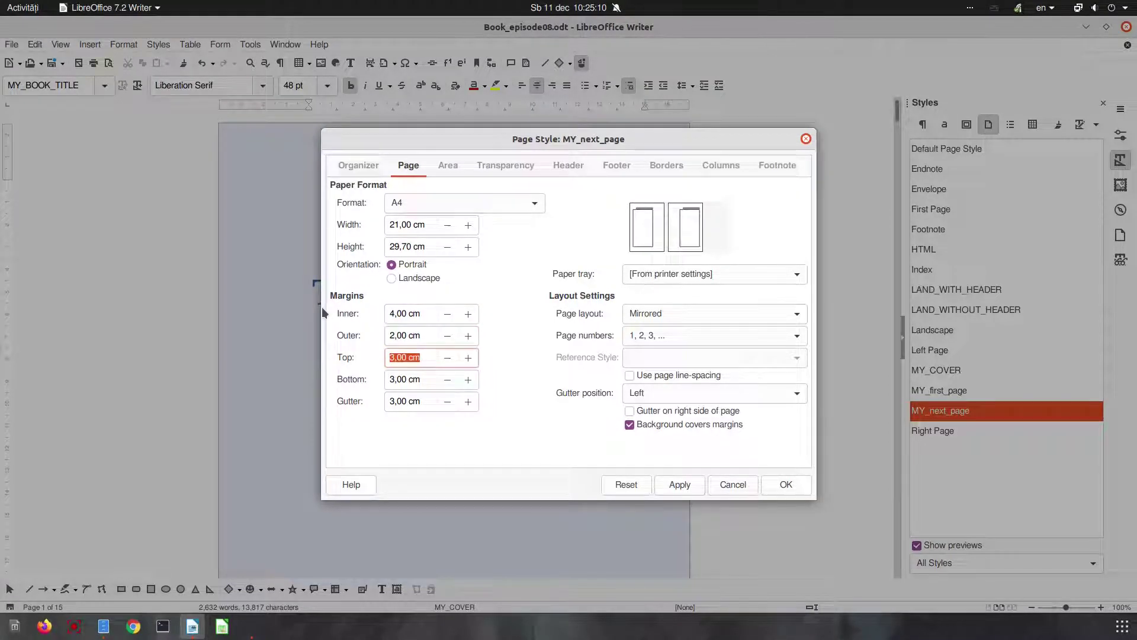
type("2,5")
key("Tab")
type("2")
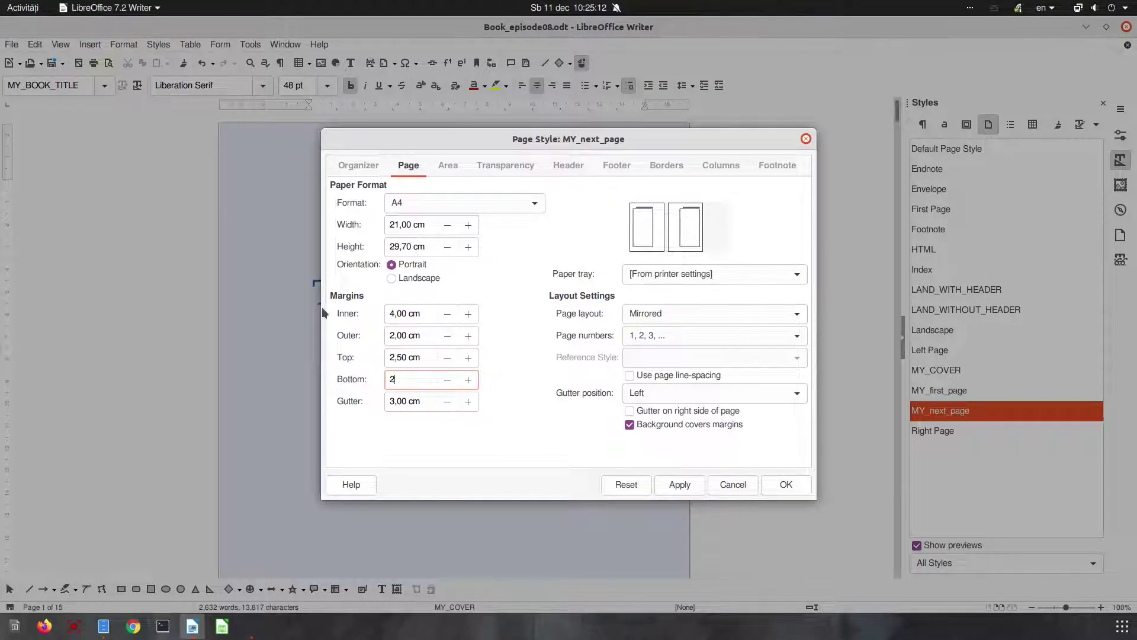
type(",5")
key("Tab")
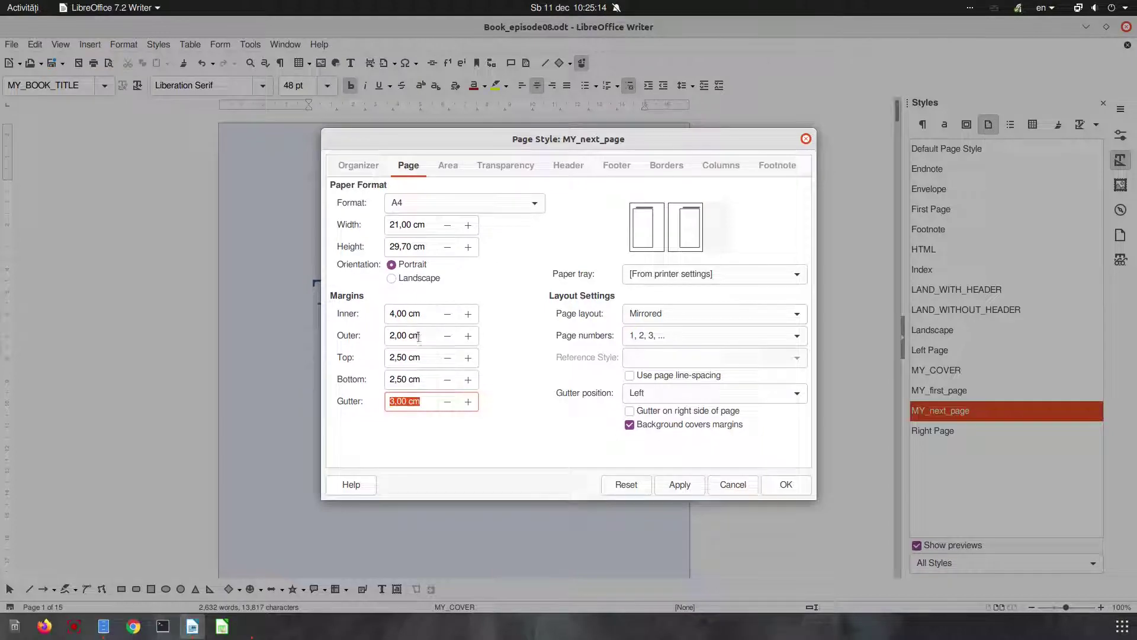
type("0")
left_click(676, 485)
left_click(783, 484)
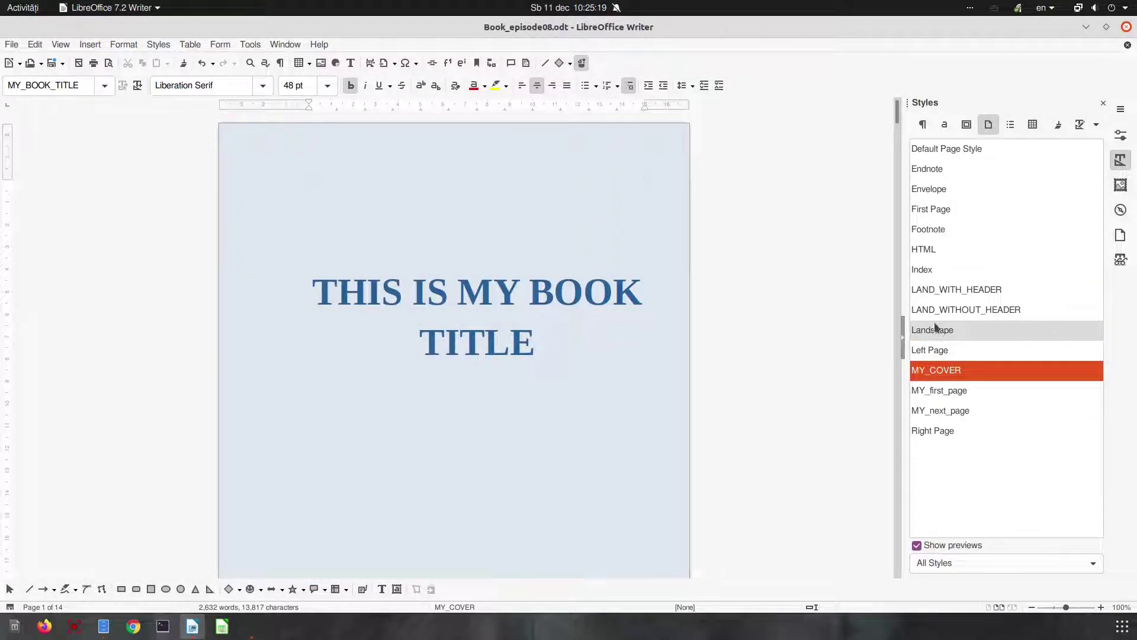
left_click(948, 309)
- Set LAND_WITHOUT_HEADER margins to top 4 cm, bottom 2 cm, left and right 2,5 cm
right_click(940, 310)
left_click(948, 330)
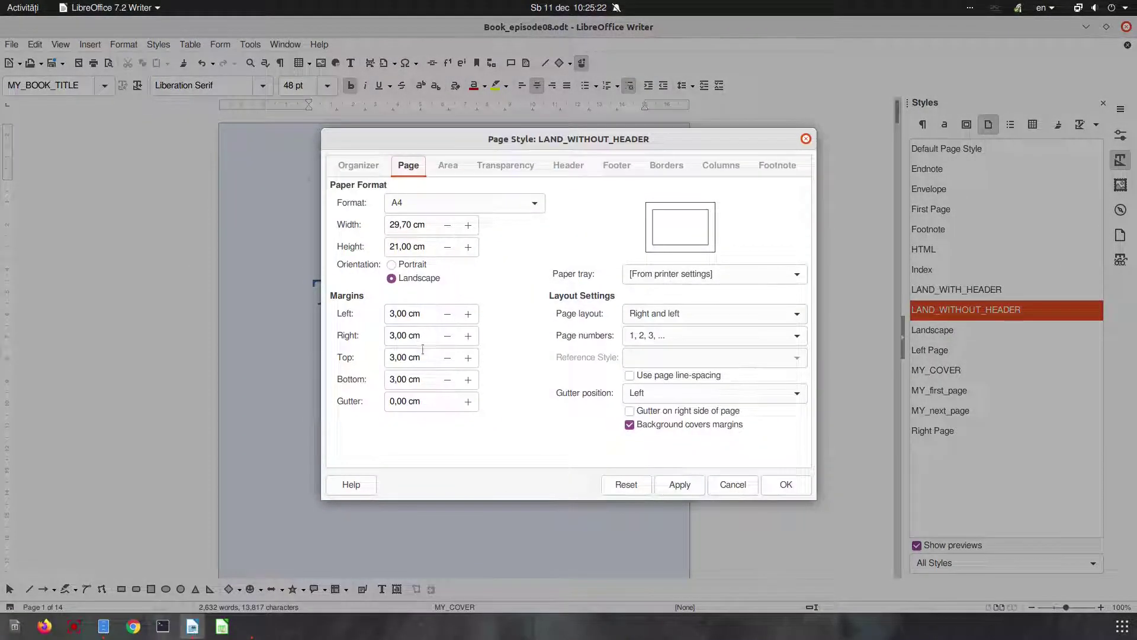
triple_click(414, 357)
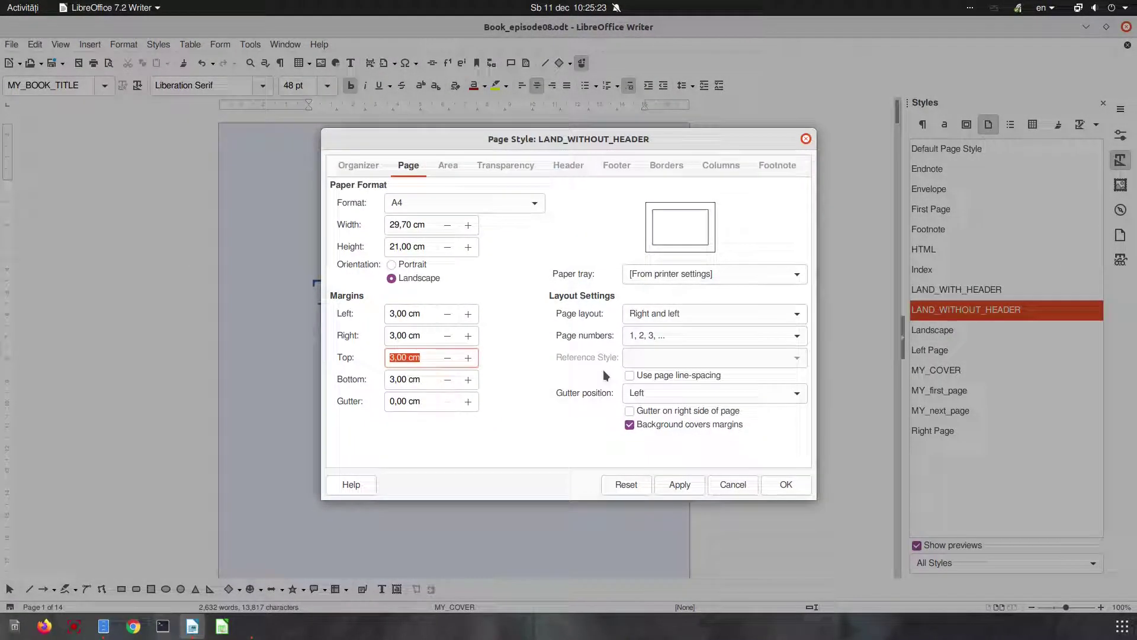
type("4")
key("Tab")
type("2")
key("Tab")
triple_click(423, 309)
type("2,5")
key("Tab")
type("2,5")
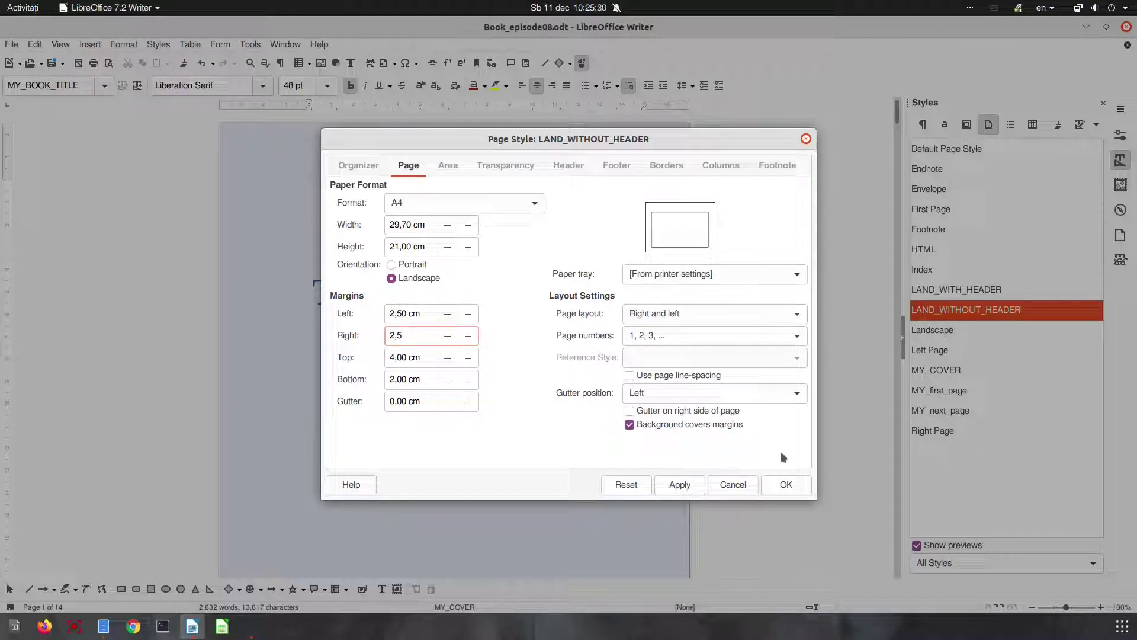
left_click(679, 485)
left_click(786, 484)
- Set LAND_WITH_HEADER margins to left and right 2,5 cm, top 4 cm, bottom 2 cm
right_click(941, 292)
left_click(973, 316)
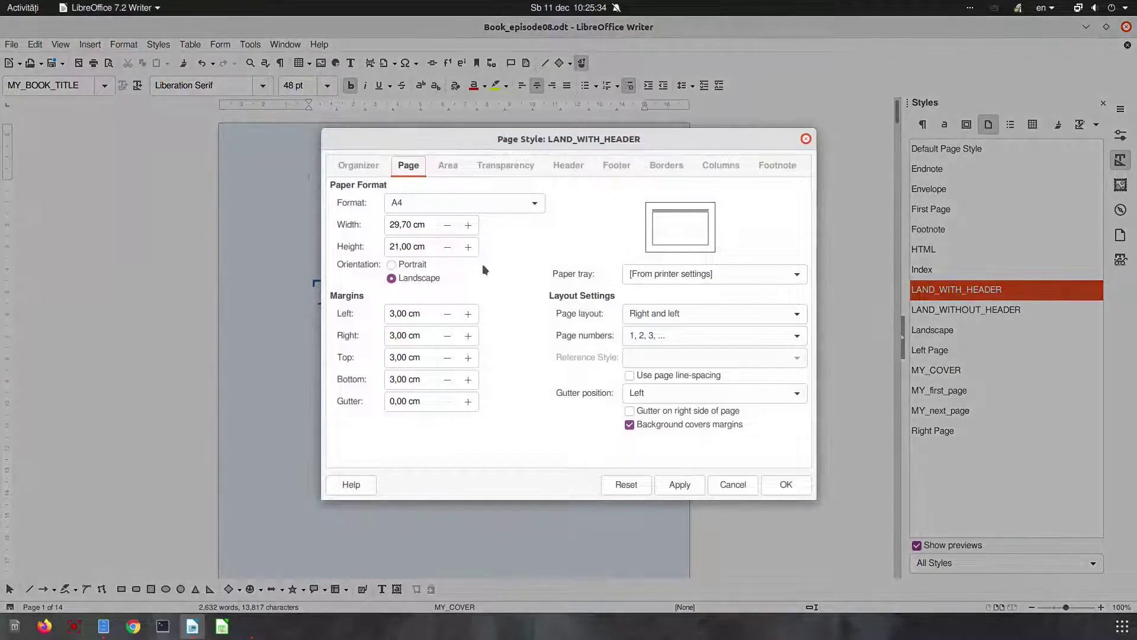
left_click_drag(425, 309, 335, 315)
type("2,5")
key("Tab")
type("2,5")
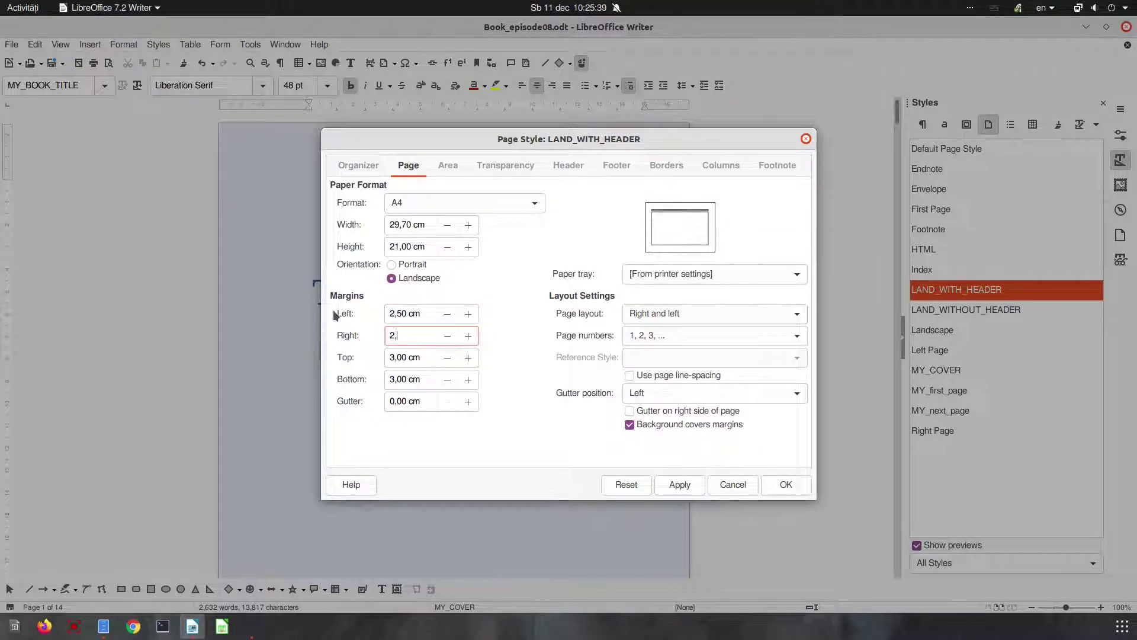
key("Tab")
type("4")
key("Tab")
type("2")
key("Tab")
left_click(680, 485)
left_click(731, 488)
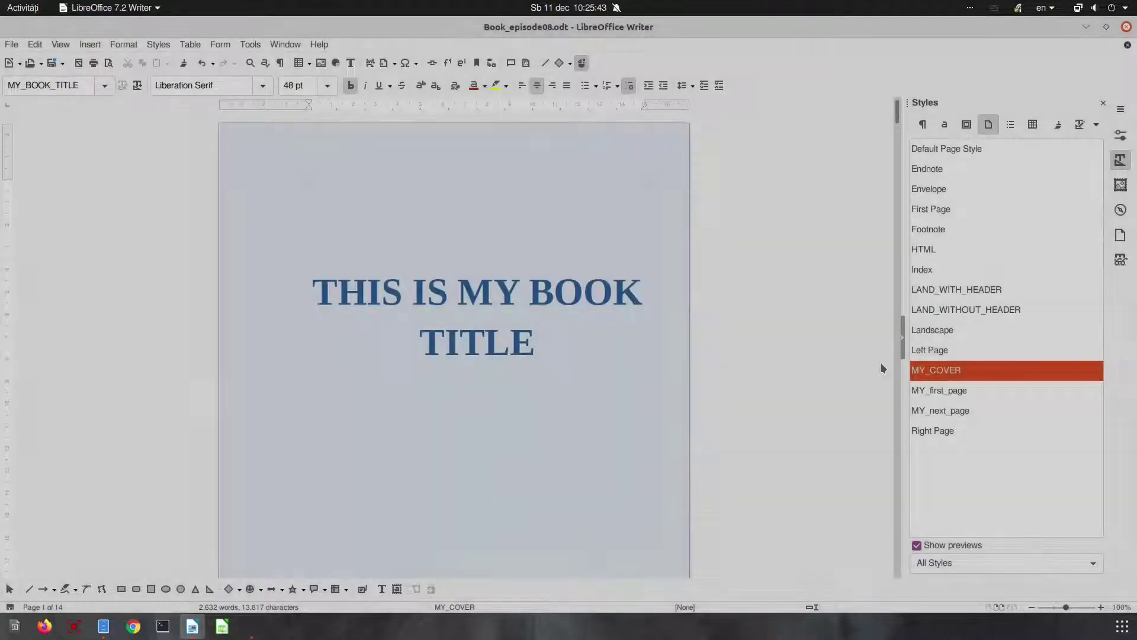
left_click(945, 211)
- Give the First Page style 4 cm left, 2 cm right and 2,5 cm top and bottom margins
right_click(947, 211)
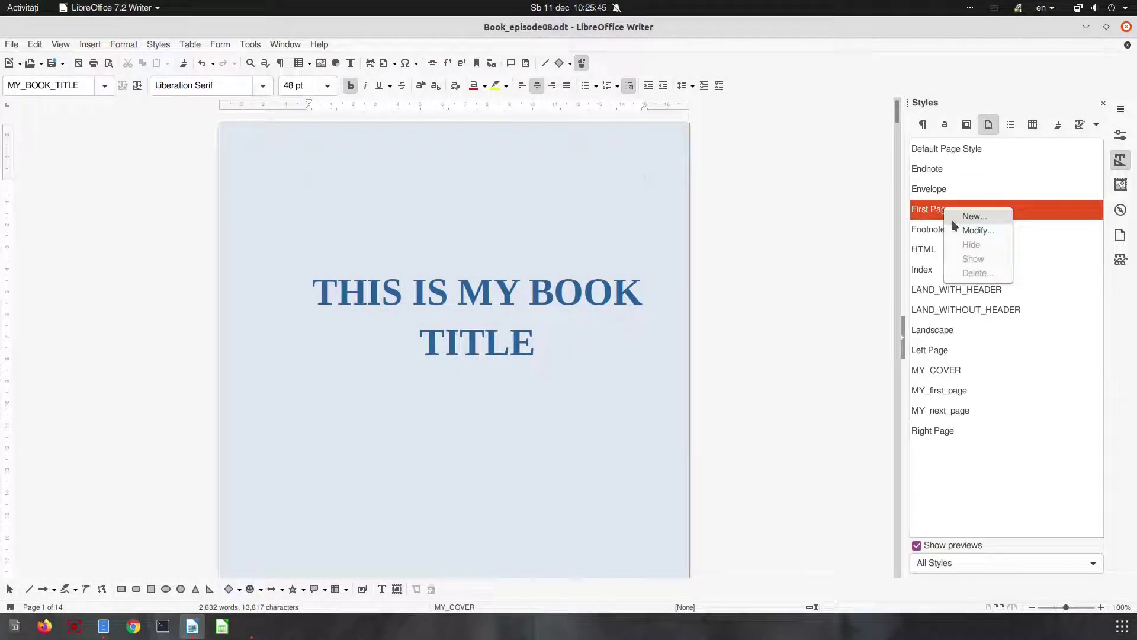
left_click(975, 229)
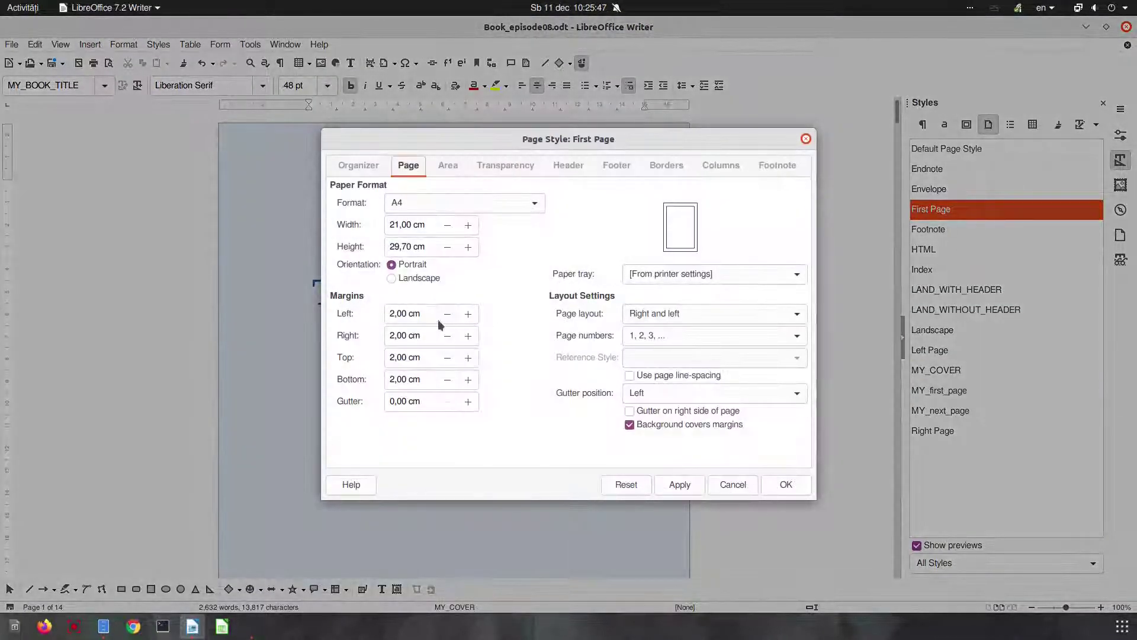
triple_click(437, 316)
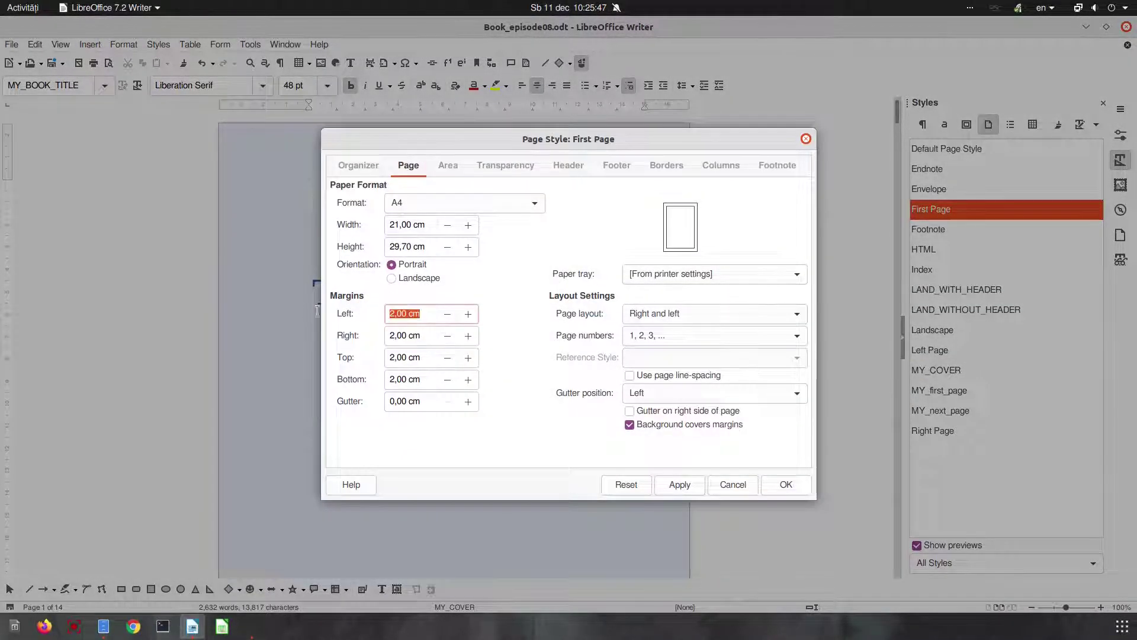
type("4")
key("Tab")
key("Tab")
type("2,6")
key("Tab")
key("shift+Tab")
type("2,5")
key("Tab")
type("2,5")
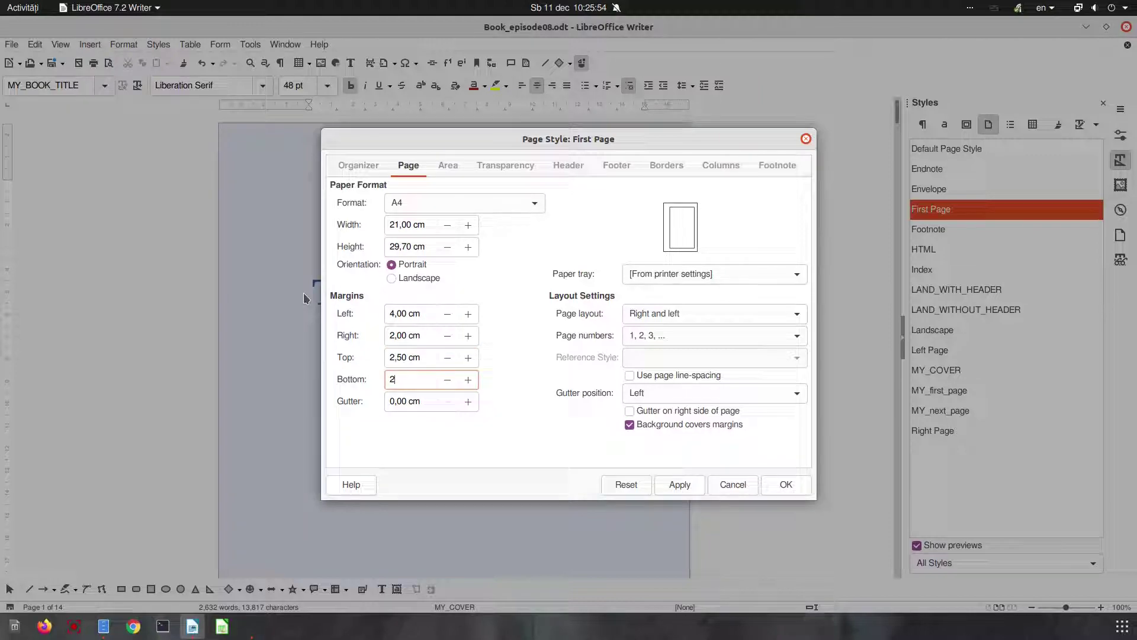
key("Tab")
left_click(677, 483)
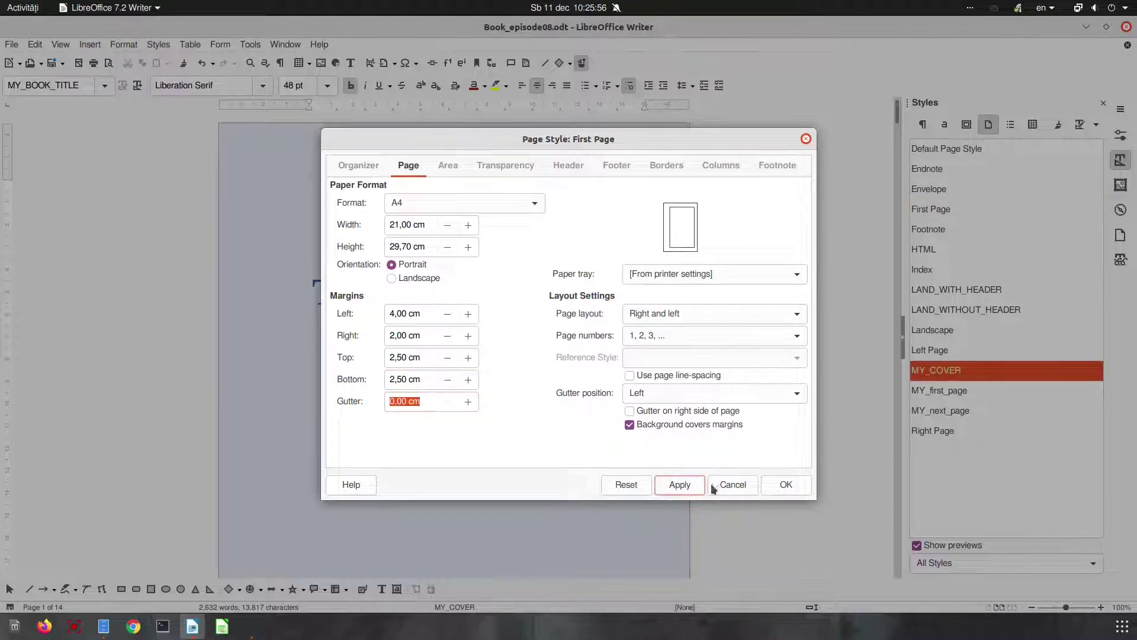
left_click(778, 482)
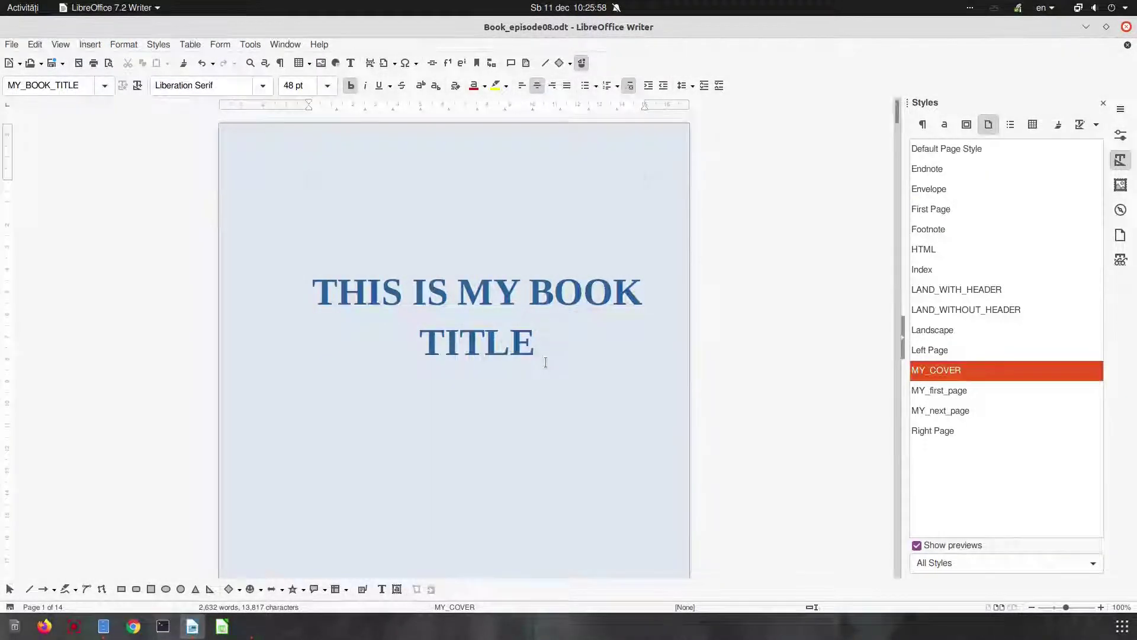
scroll(543, 360, "down", 4)
- Scroll through the book's pages, then switch the Styles sidebar to paragraph styles
scroll(481, 356, "down", 2)
scroll(480, 356, "down", 6)
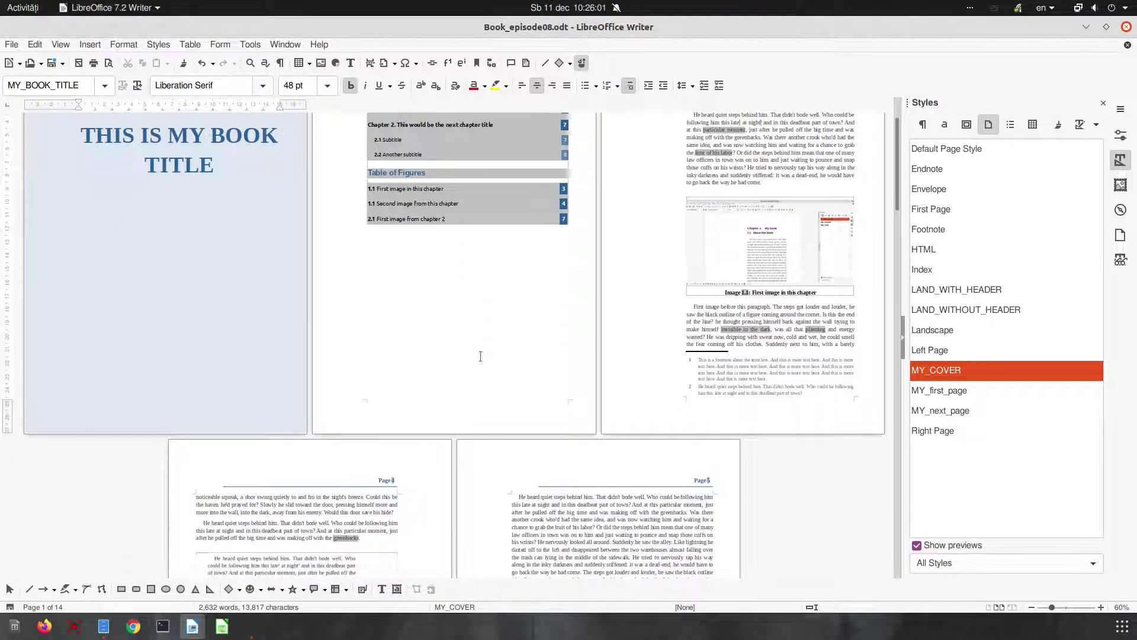
scroll(480, 356, "down", 5)
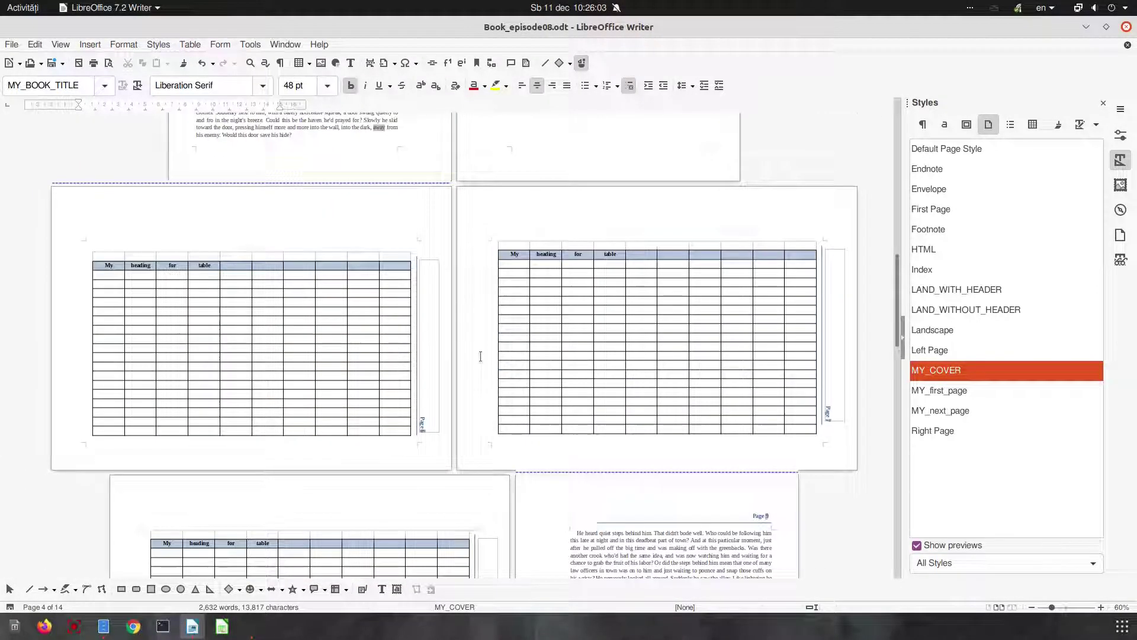
scroll(481, 356, "up", 2)
scroll(481, 356, "down", 5)
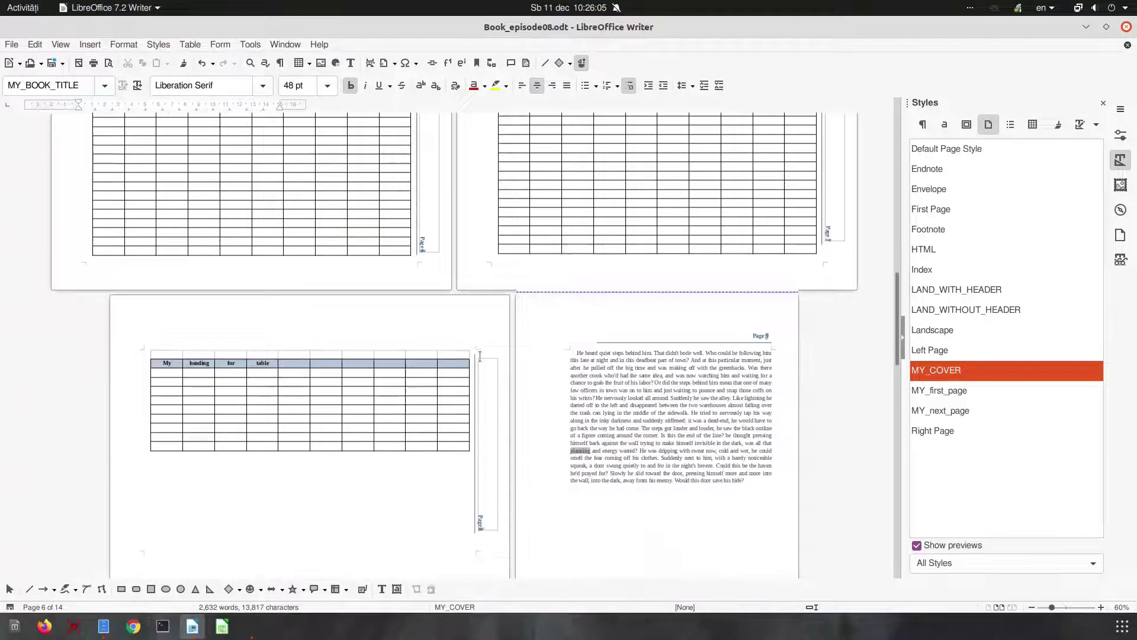
scroll(510, 360, "down", 3)
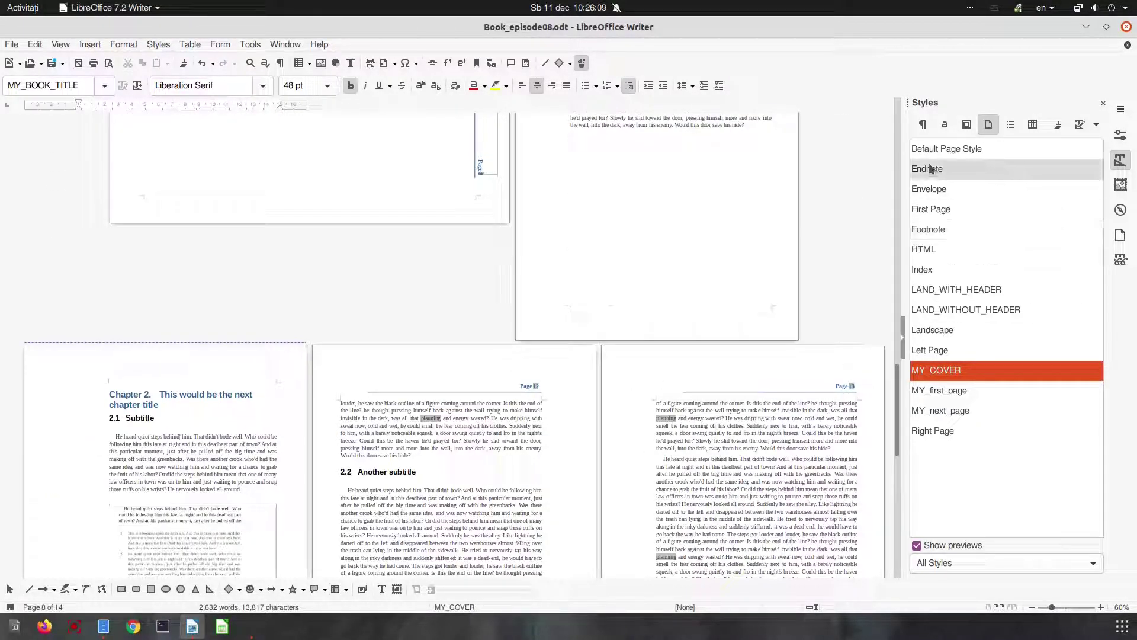
left_click(923, 124)
scroll(415, 296, "up", 4)
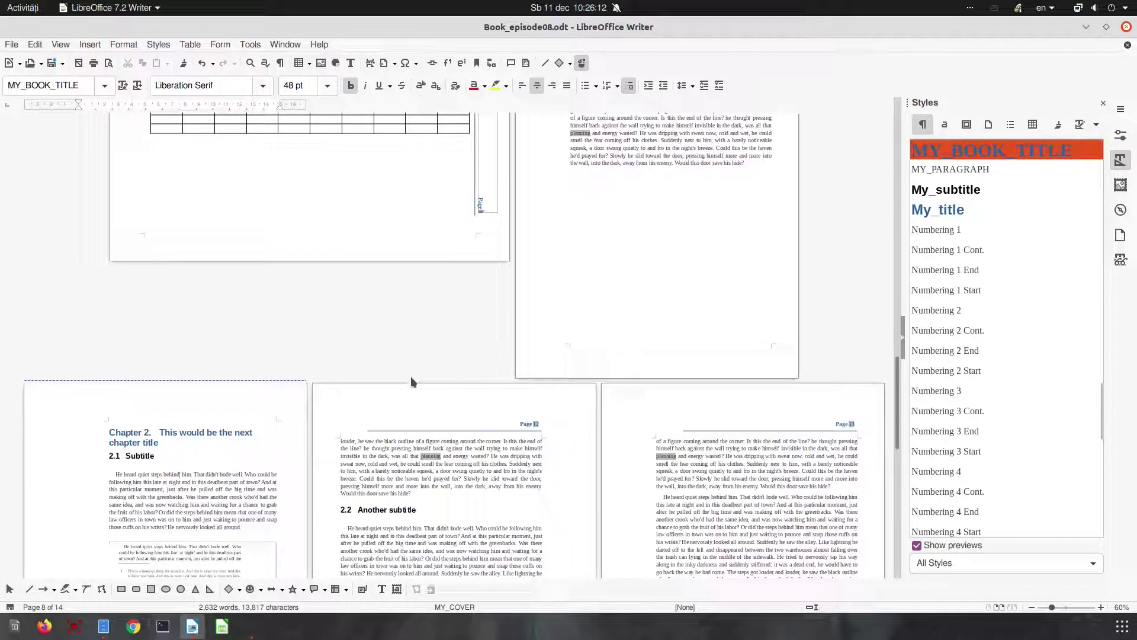
scroll(177, 471, "up", 2, "ctrl")
scroll(176, 472, "down", 5)
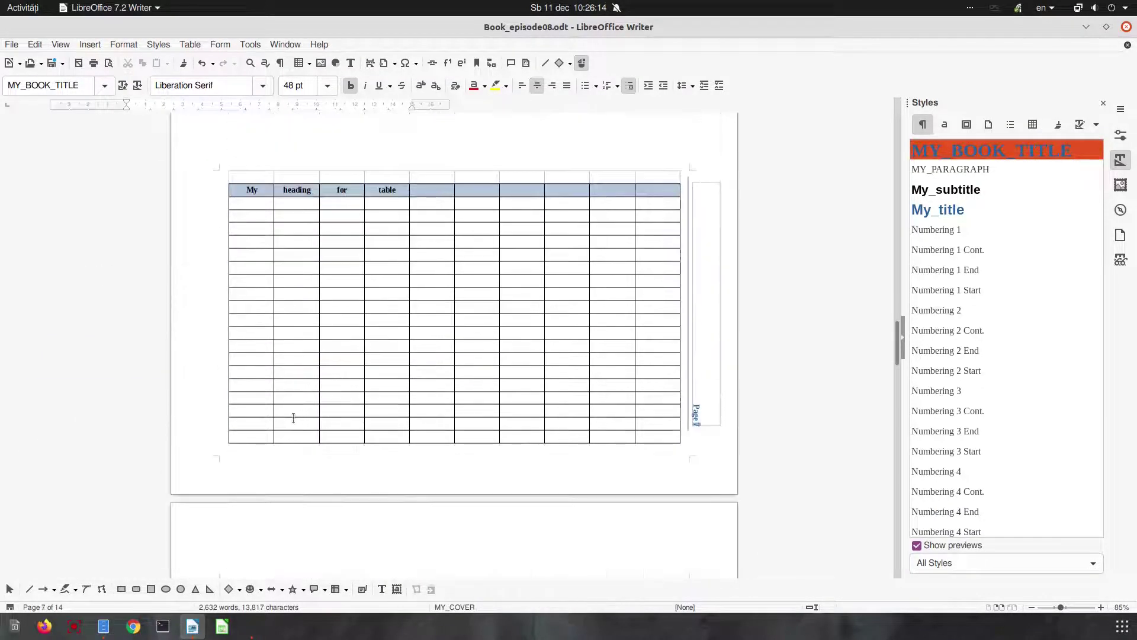
scroll(290, 407, "up", 2, "ctrl")
- Modify MY_PARAGRAPH to a 0,80 cm first-line indent and 1.5 Lines spacing
left_click(189, 196)
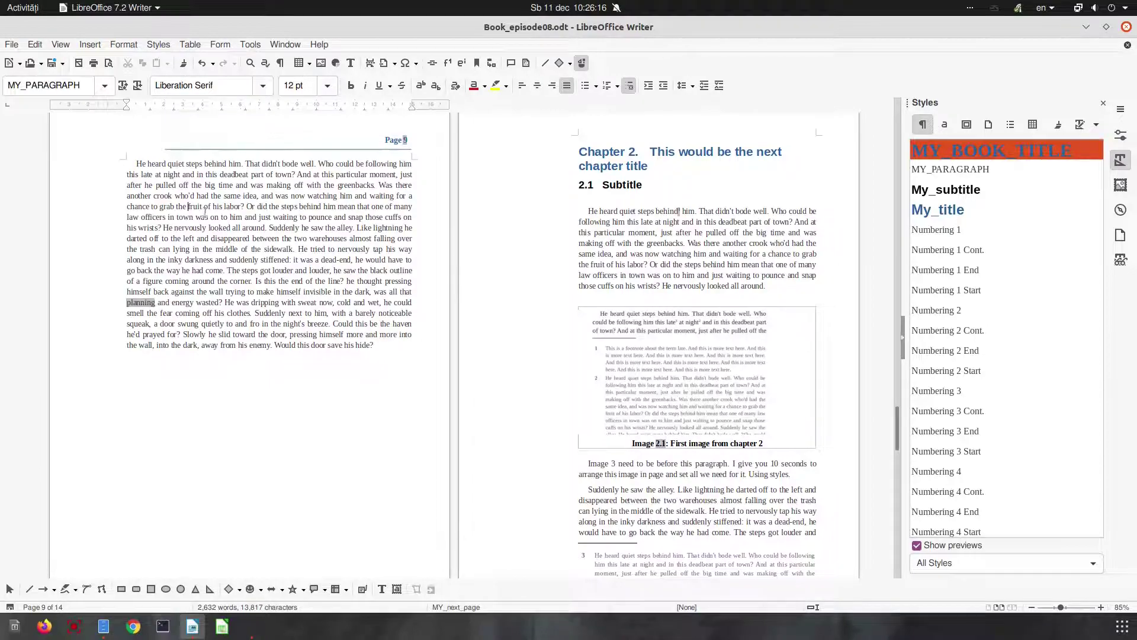
scroll(950, 190, "up", 1)
right_click(950, 189)
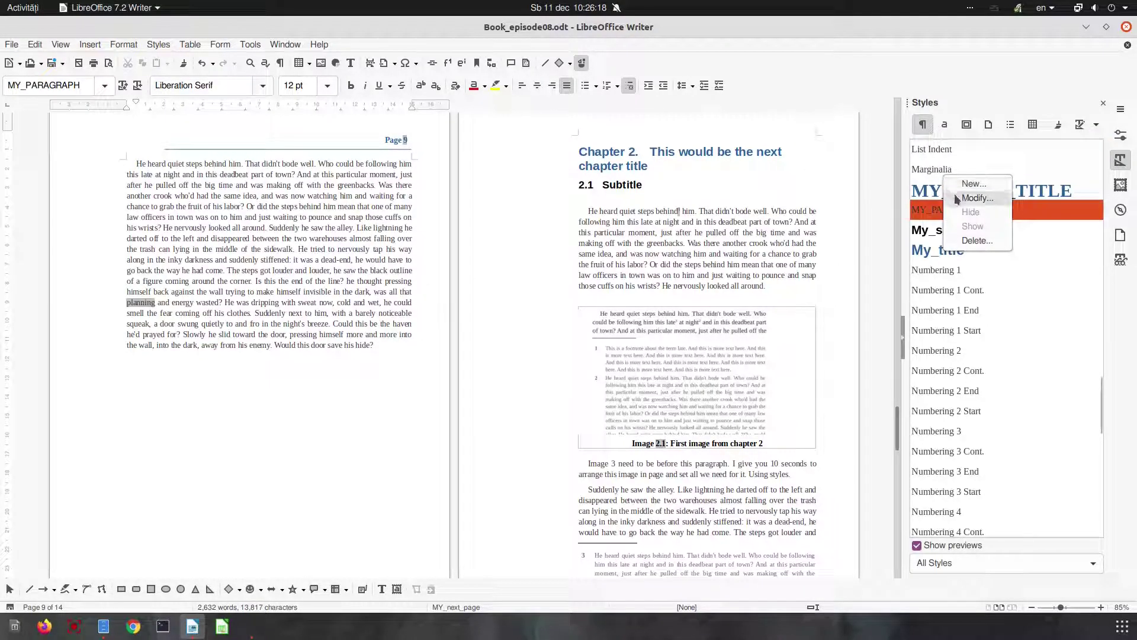
left_click(977, 198)
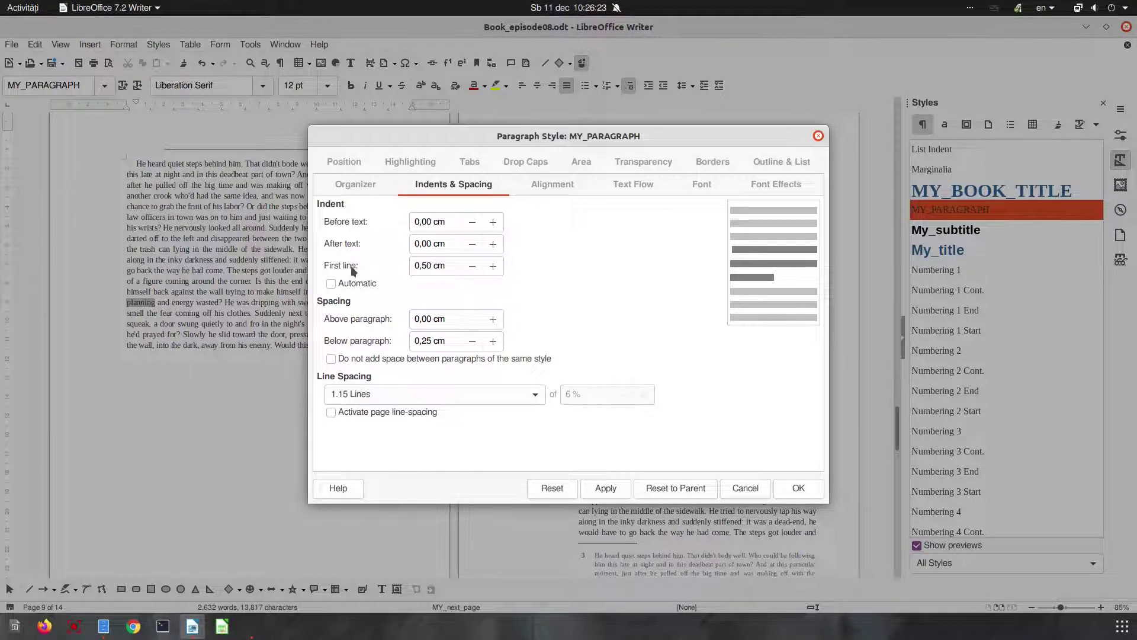
left_click(492, 266)
left_click(493, 266)
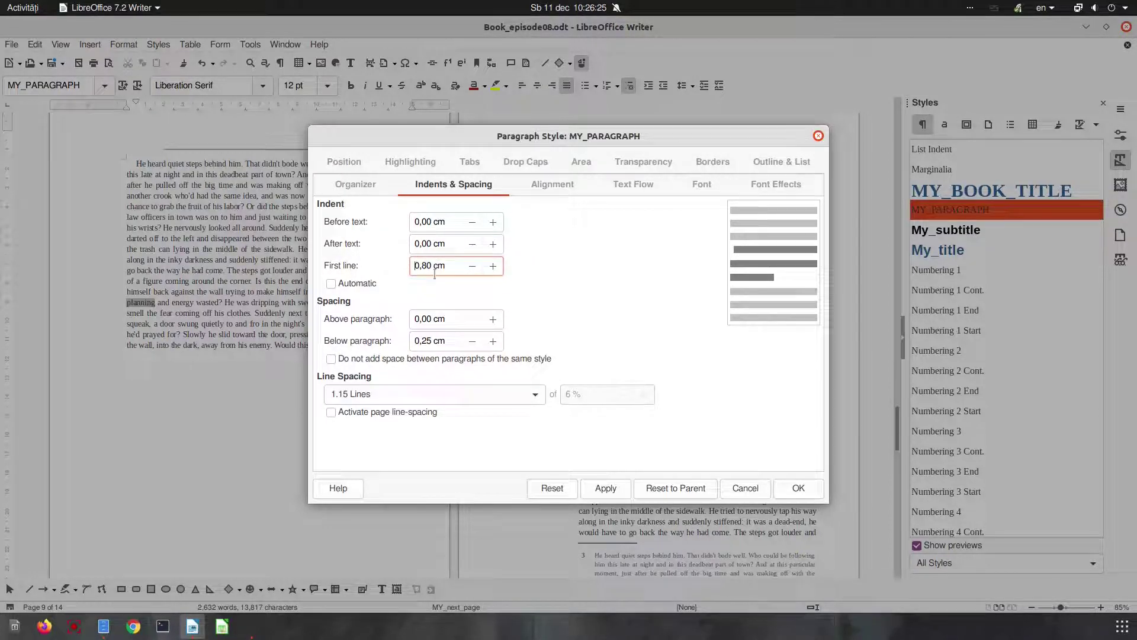
left_click(343, 393)
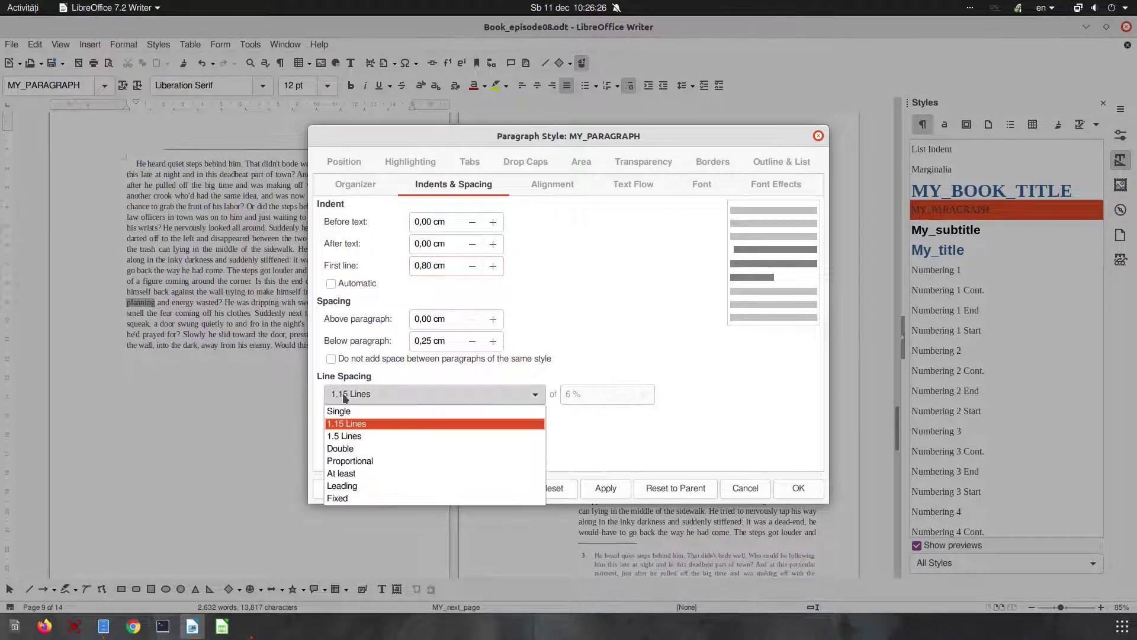
left_click(336, 439)
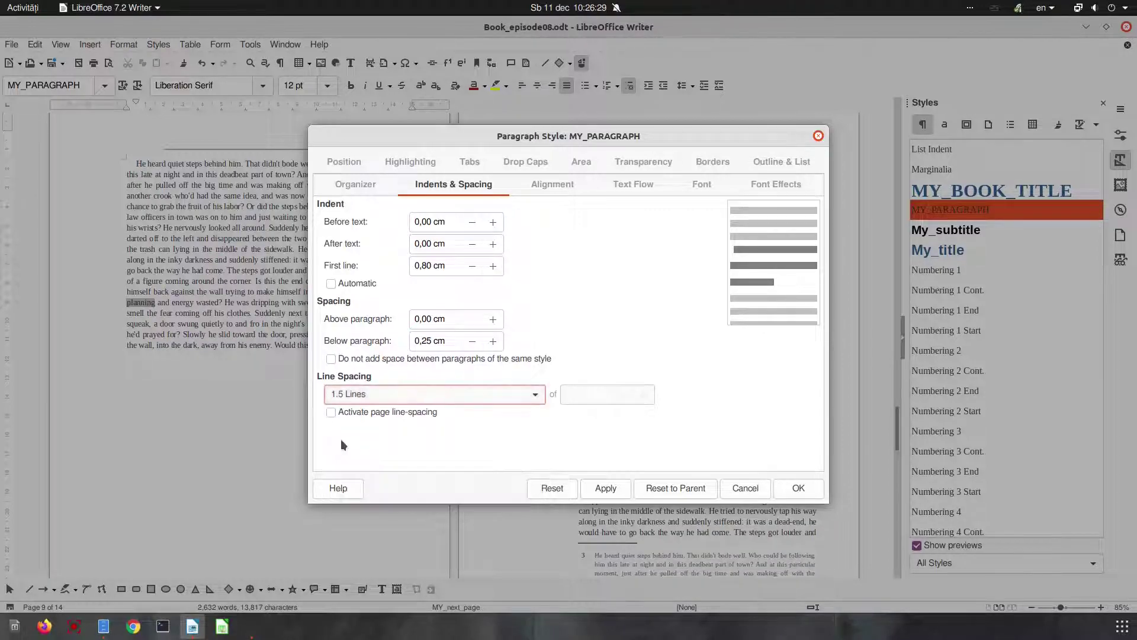
left_click(606, 488)
left_click(811, 490)
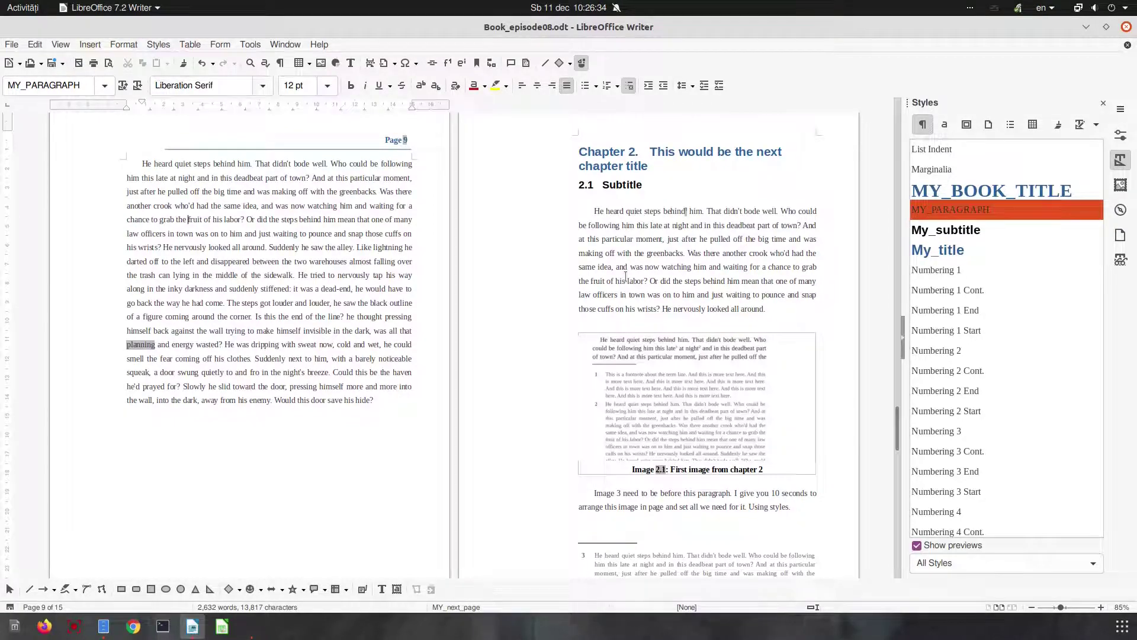
- Change the My_title style's above- and below-paragraph spacing and apply it
scroll(625, 276, "up", 5)
left_click(623, 298)
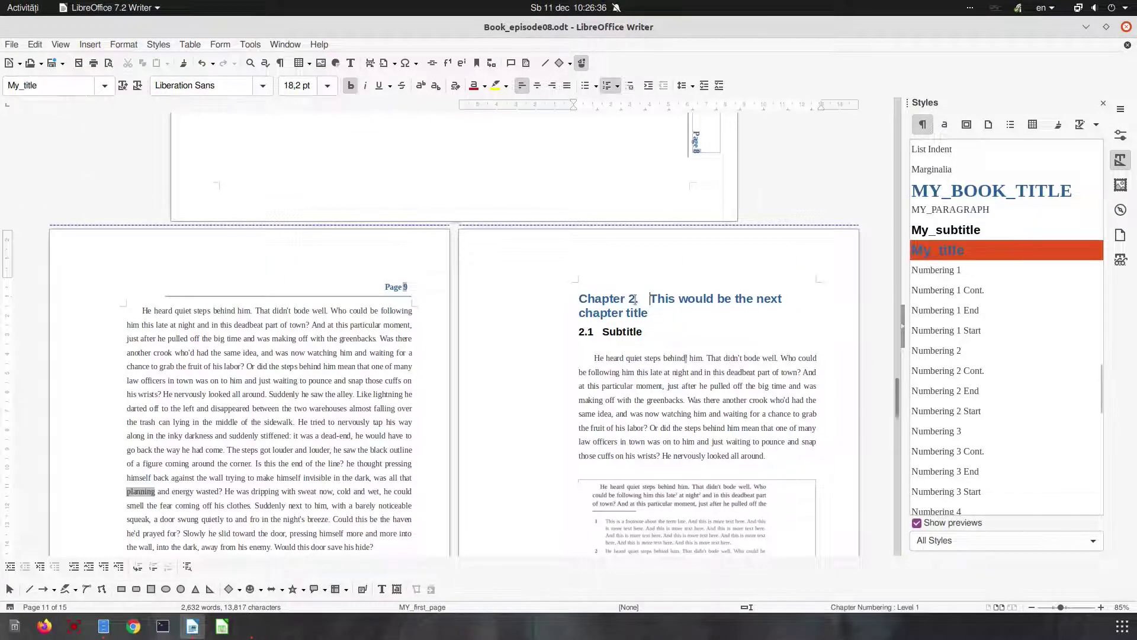
right_click(930, 255)
key("Escape")
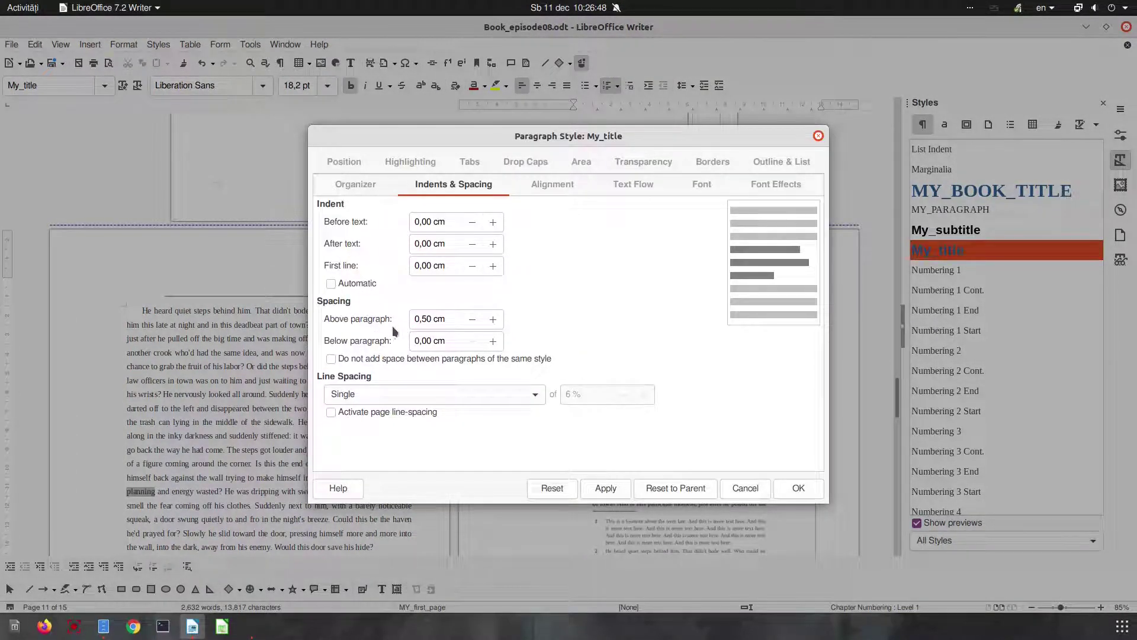
key("Tab")
type("18")
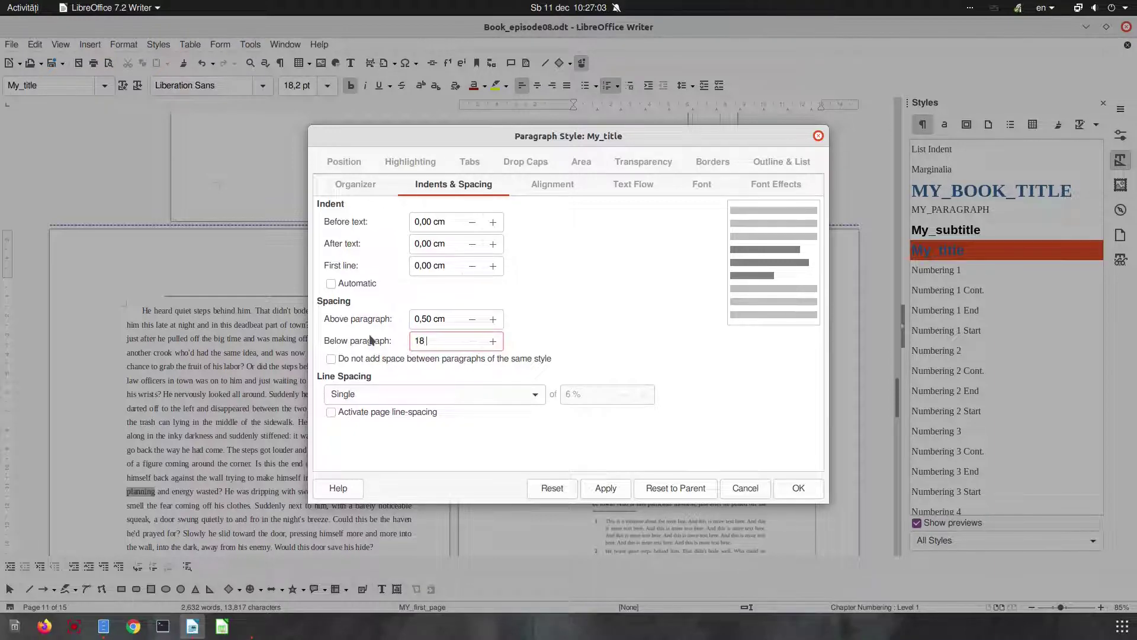
key("shift+Tab")
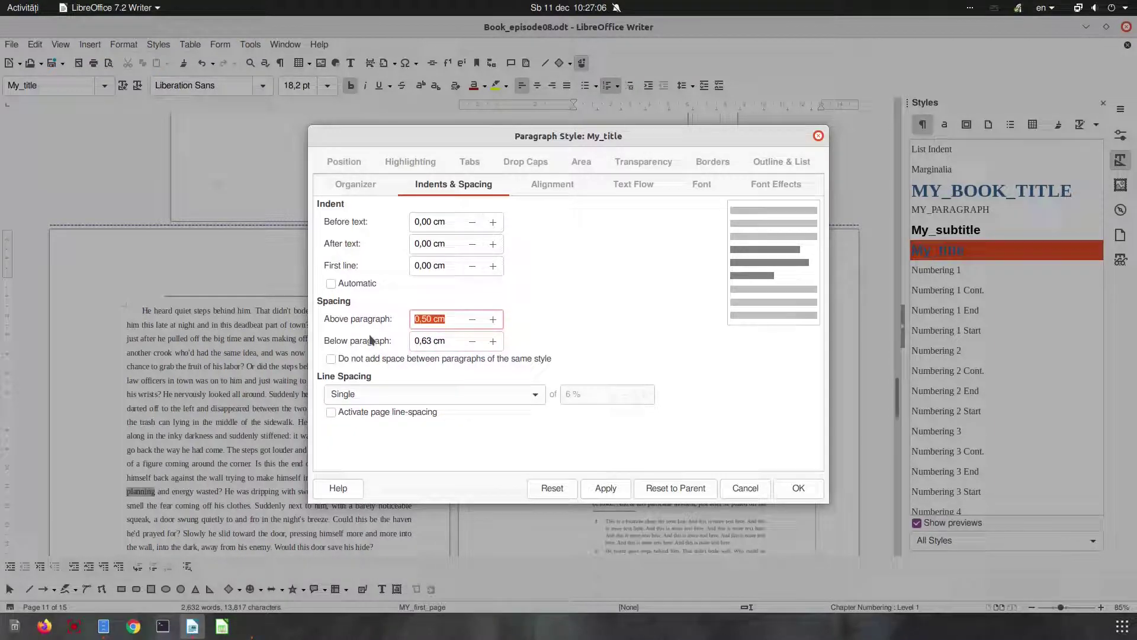
type("7")
key("Tab")
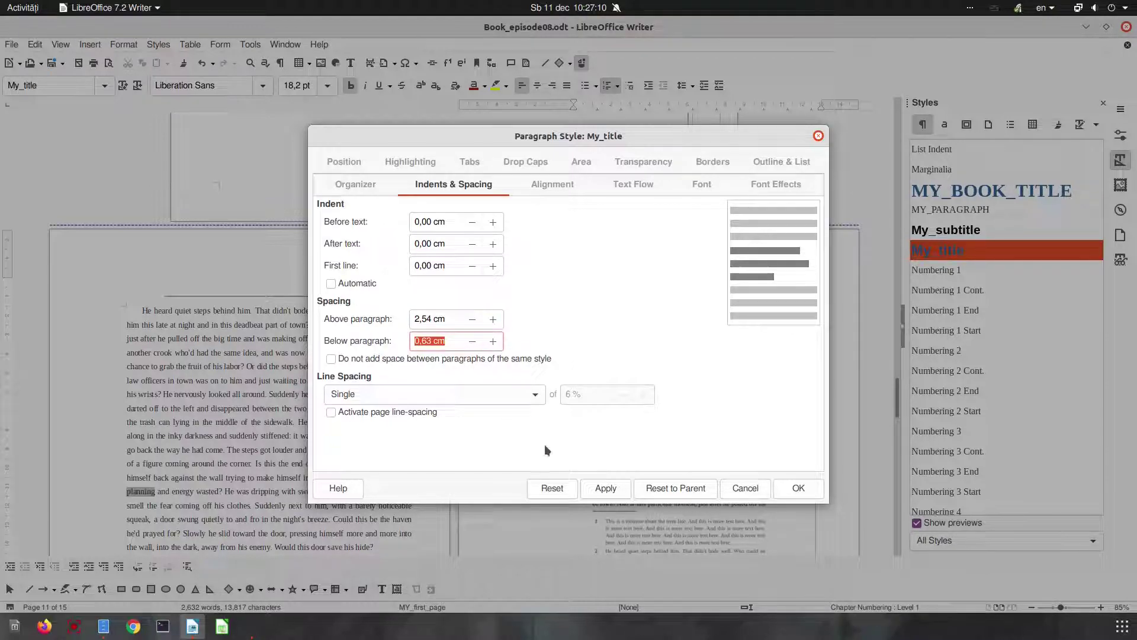
left_click(603, 488)
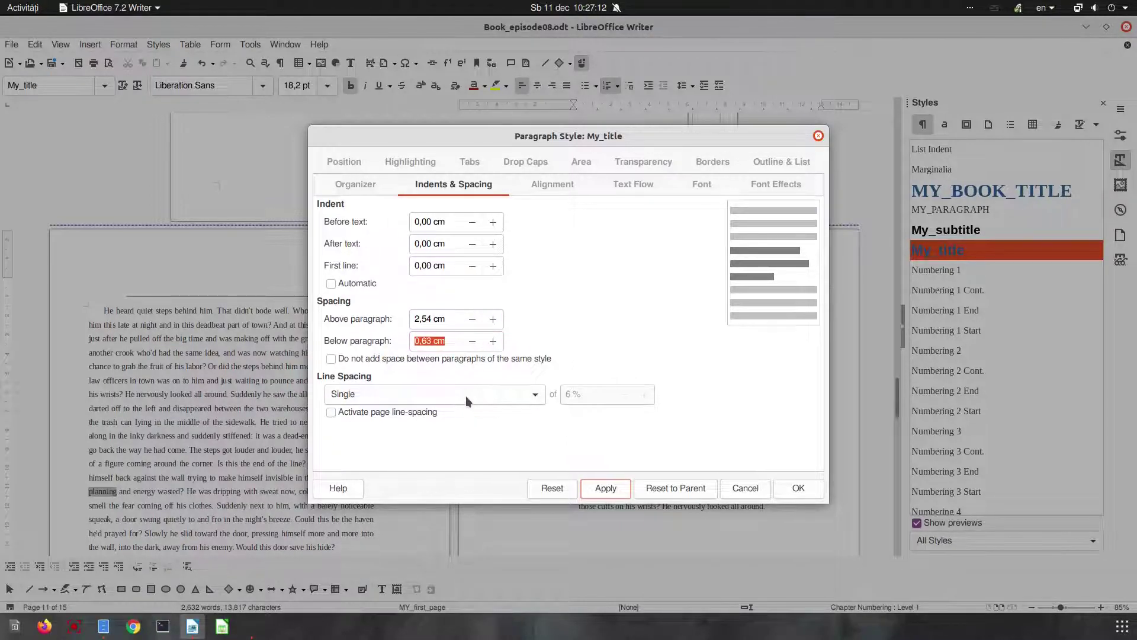
- Set the My_title style's font effects case to UPPERCASE
left_click(701, 184)
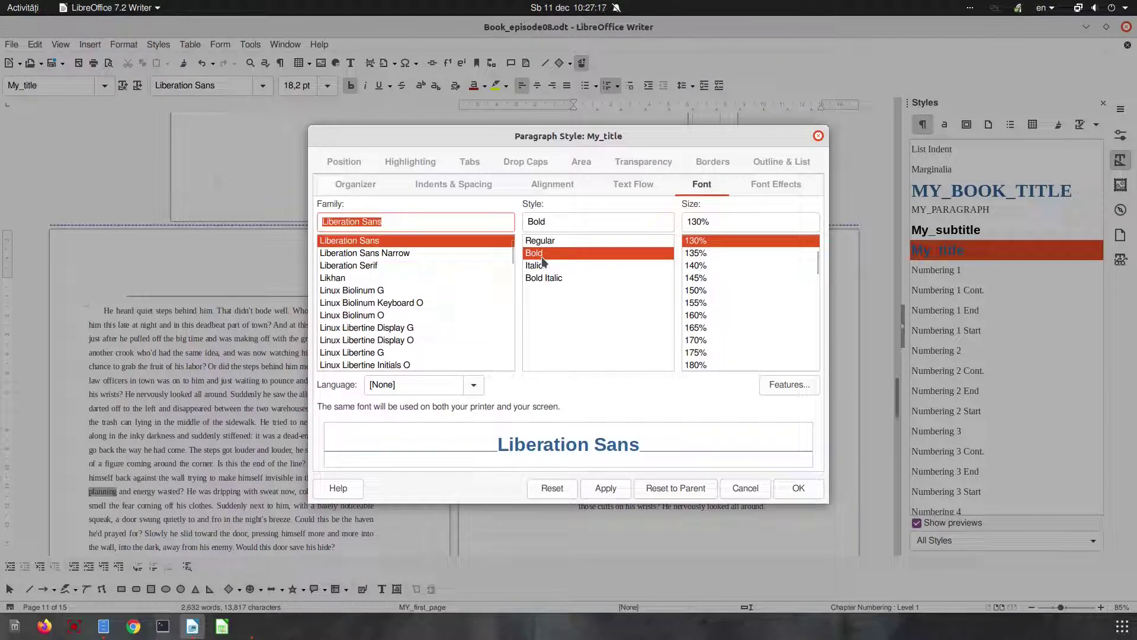
left_click(762, 185)
left_click(404, 381)
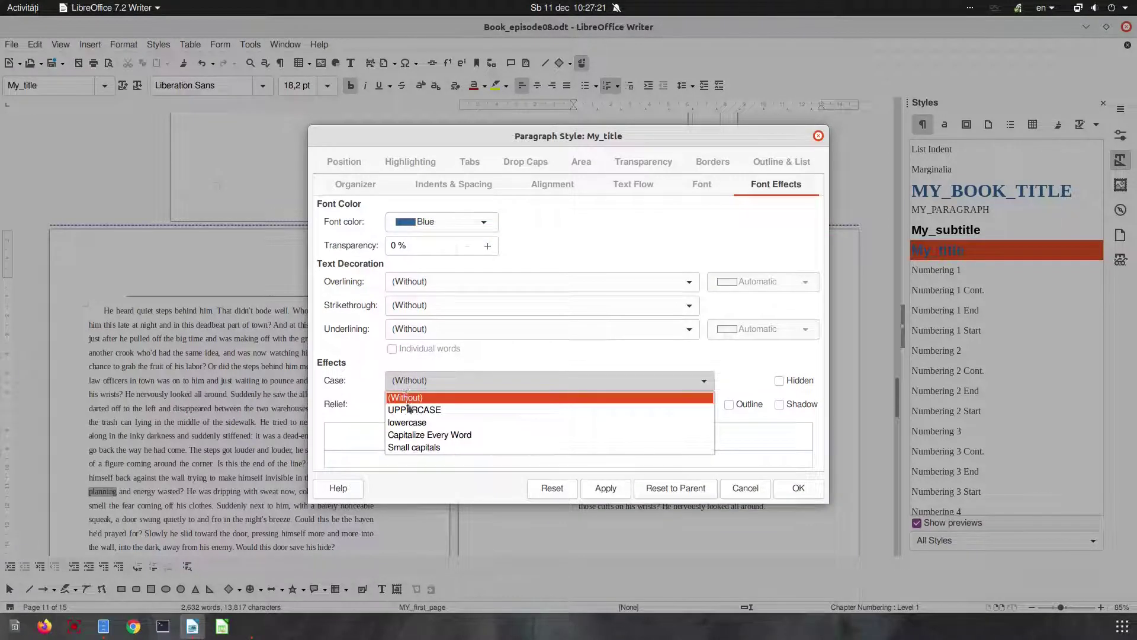
left_click(409, 408)
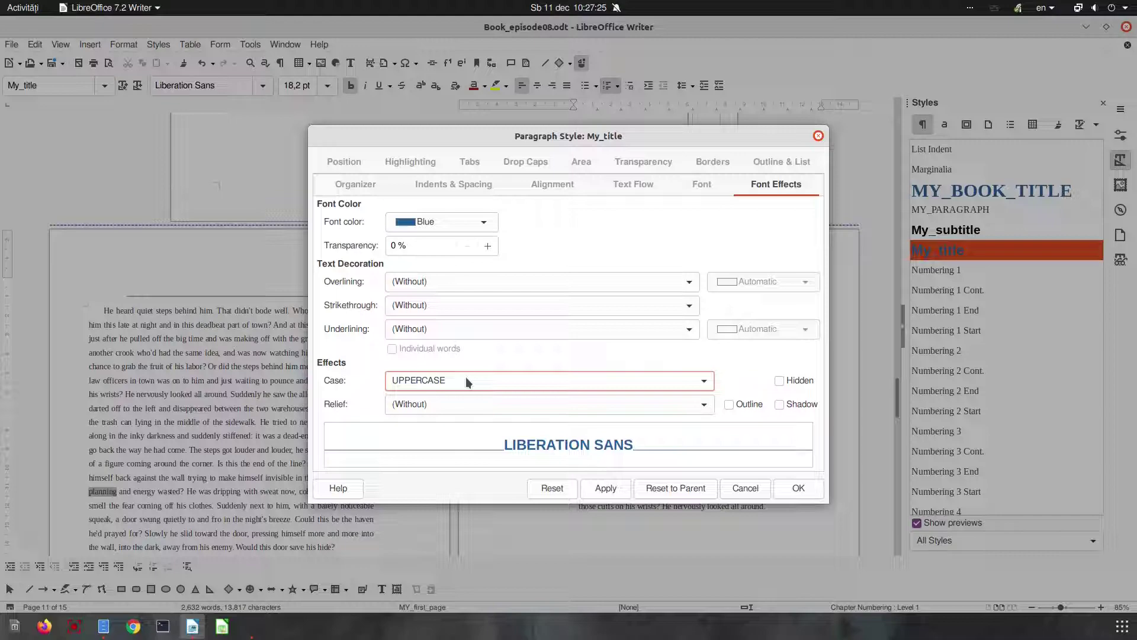
- Make the My_title style's alignment Center and confirm the dialog
left_click(552, 184)
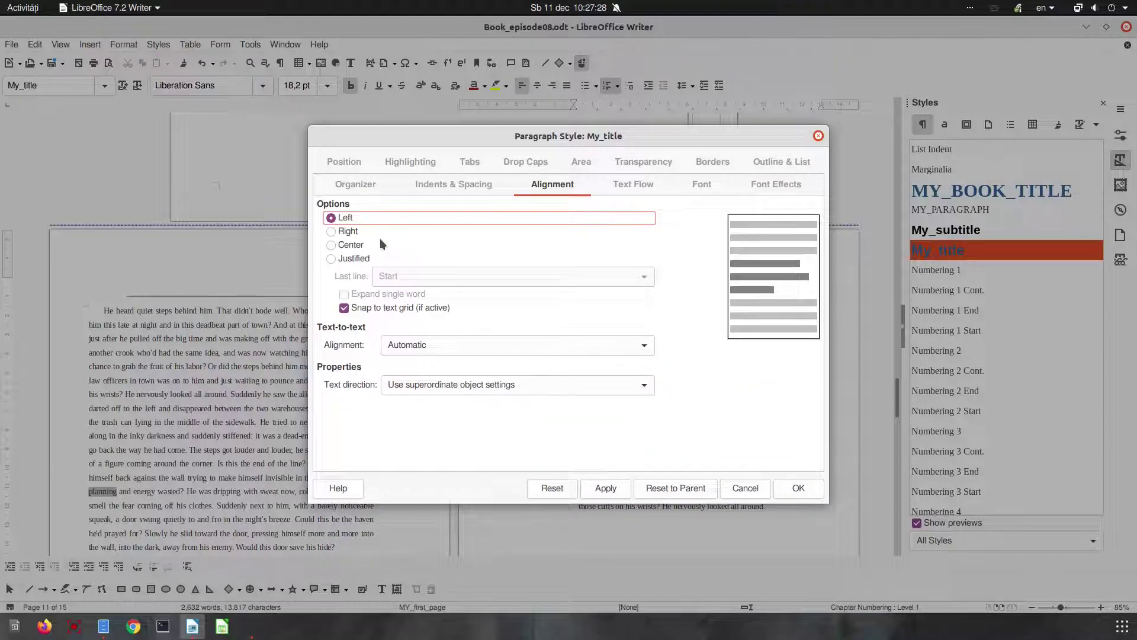
left_click(351, 244)
left_click(595, 487)
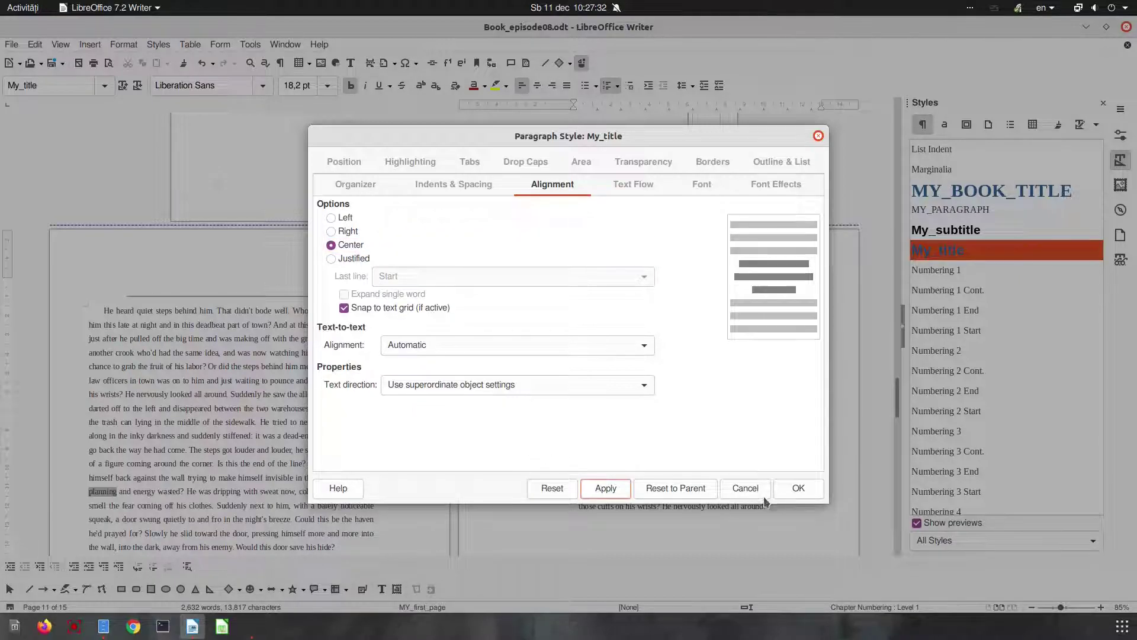
left_click(780, 494)
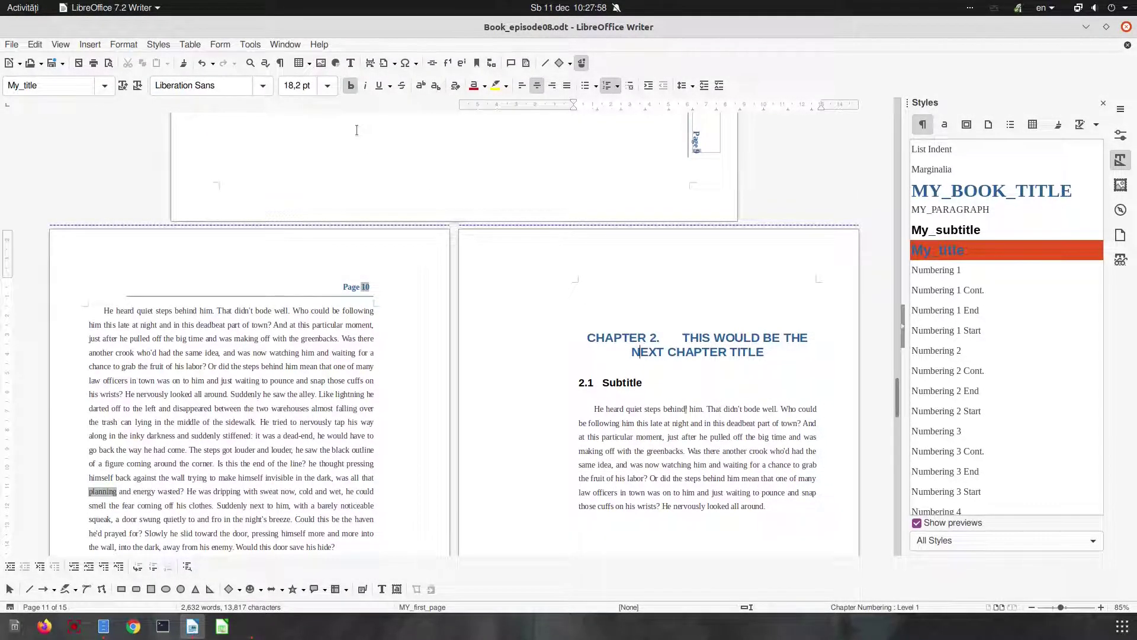
- Make the level 1 chapter number be followed by a space instead of a tab
left_click(251, 45)
left_click(273, 215)
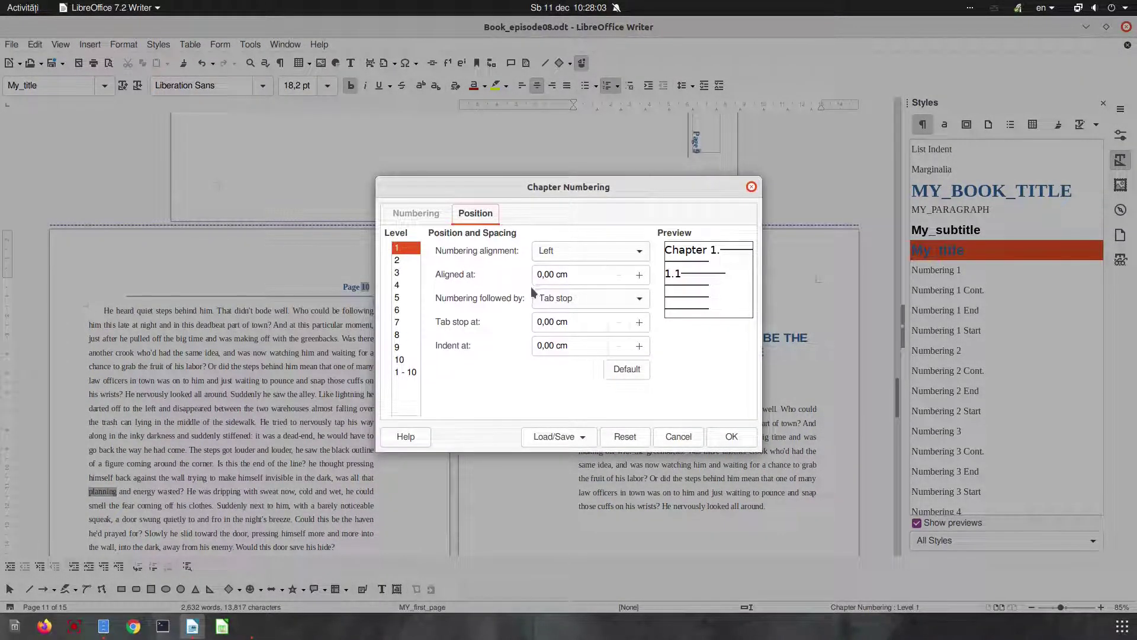
left_click(560, 304)
left_click(563, 325)
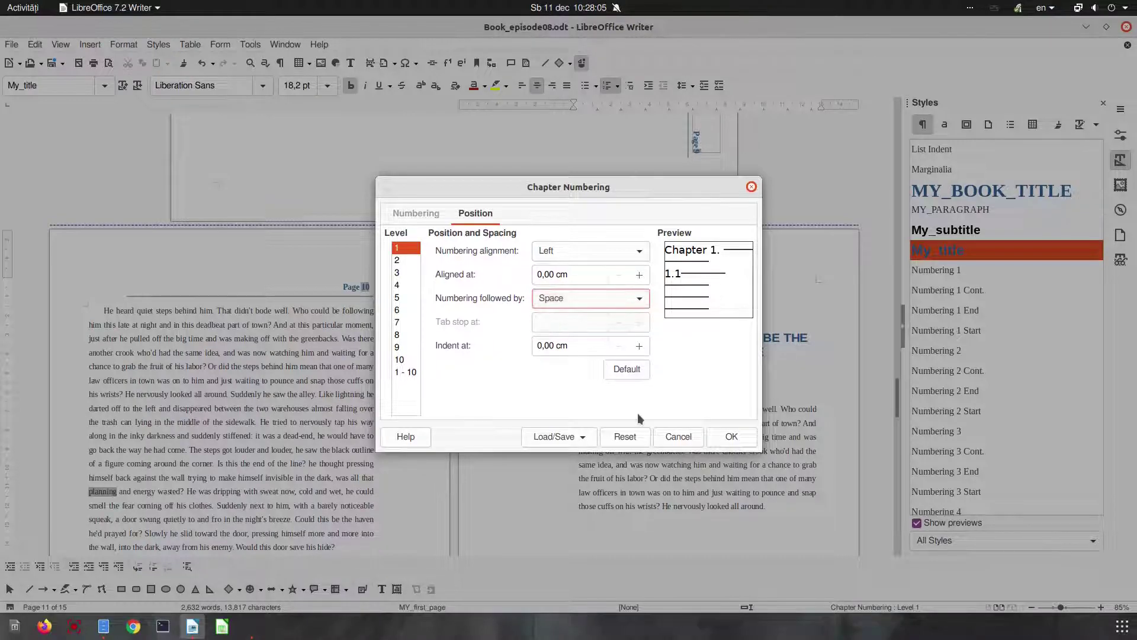
left_click(732, 437)
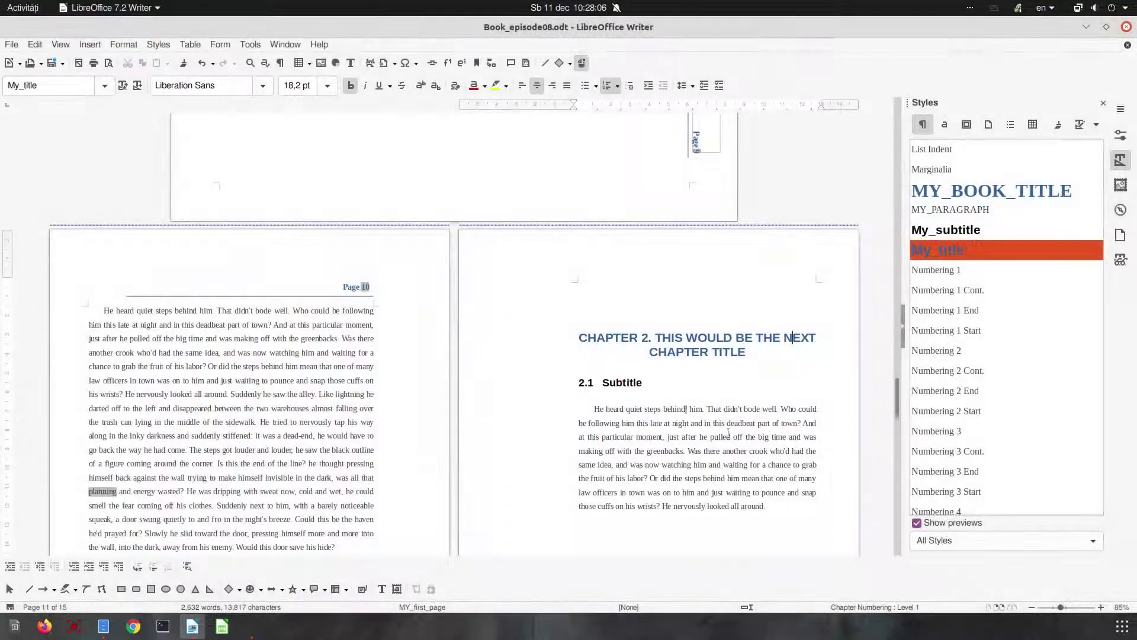
left_click(686, 420)
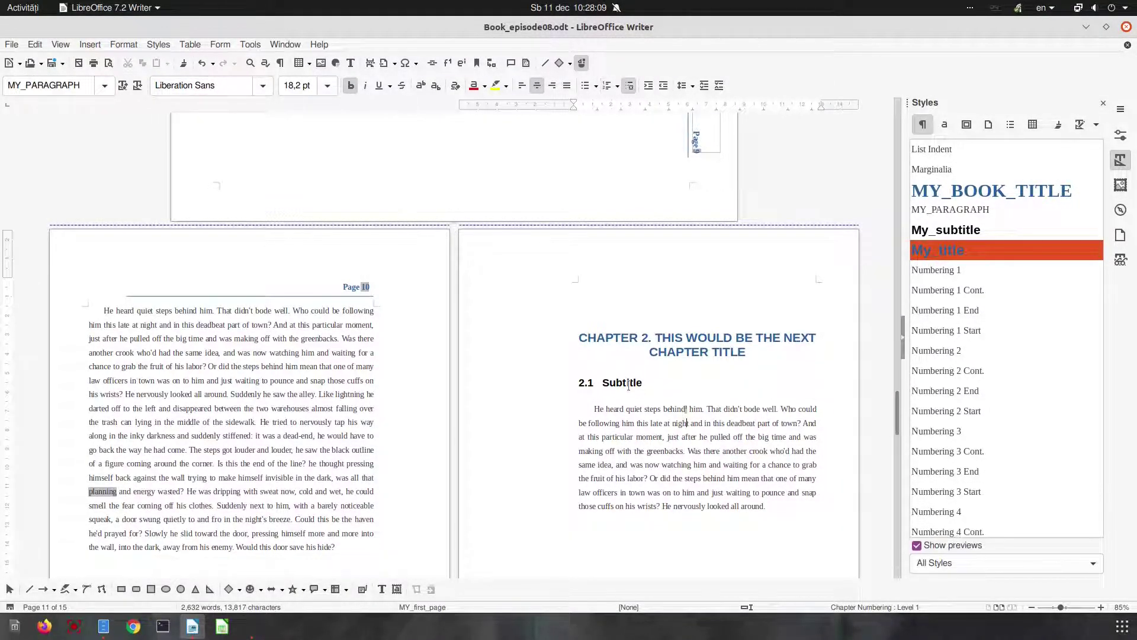
key("Up")
key("Up")
- Make the level 2 outline number be followed by a space too, giving '2.1 Subtitle'
left_click(250, 46)
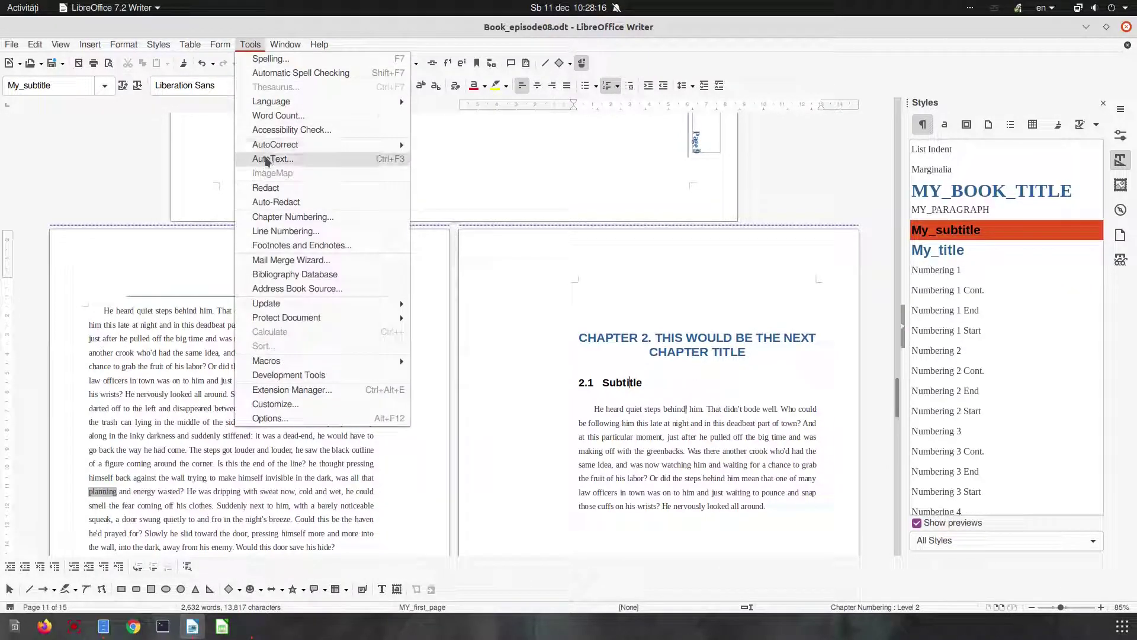
left_click(270, 217)
left_click(406, 259)
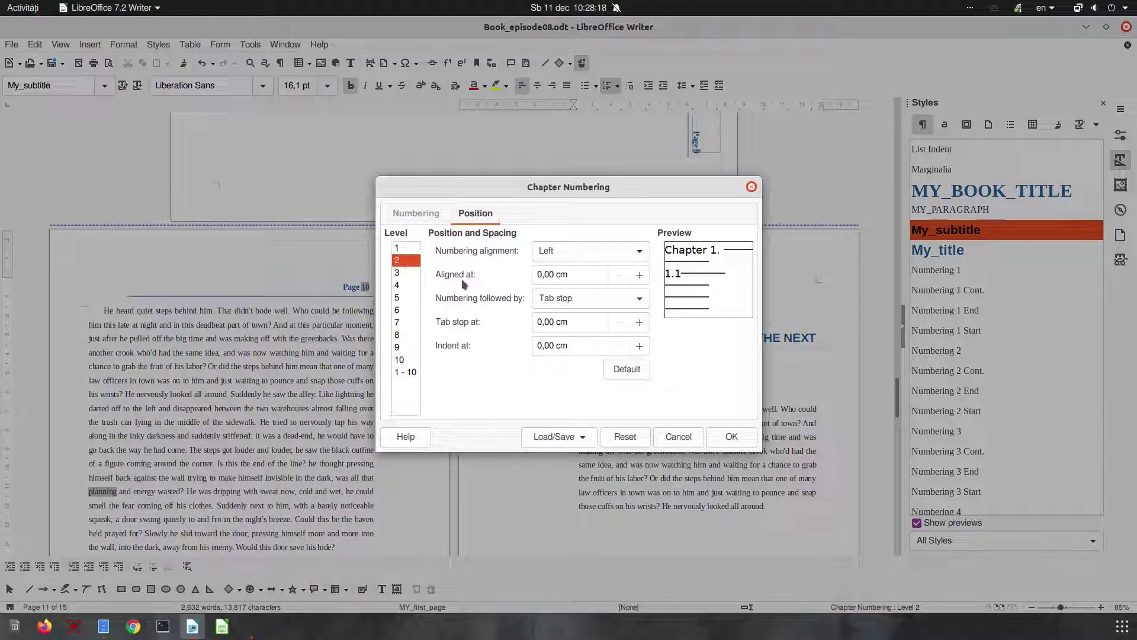
left_click(622, 298)
left_click(551, 325)
left_click(721, 437)
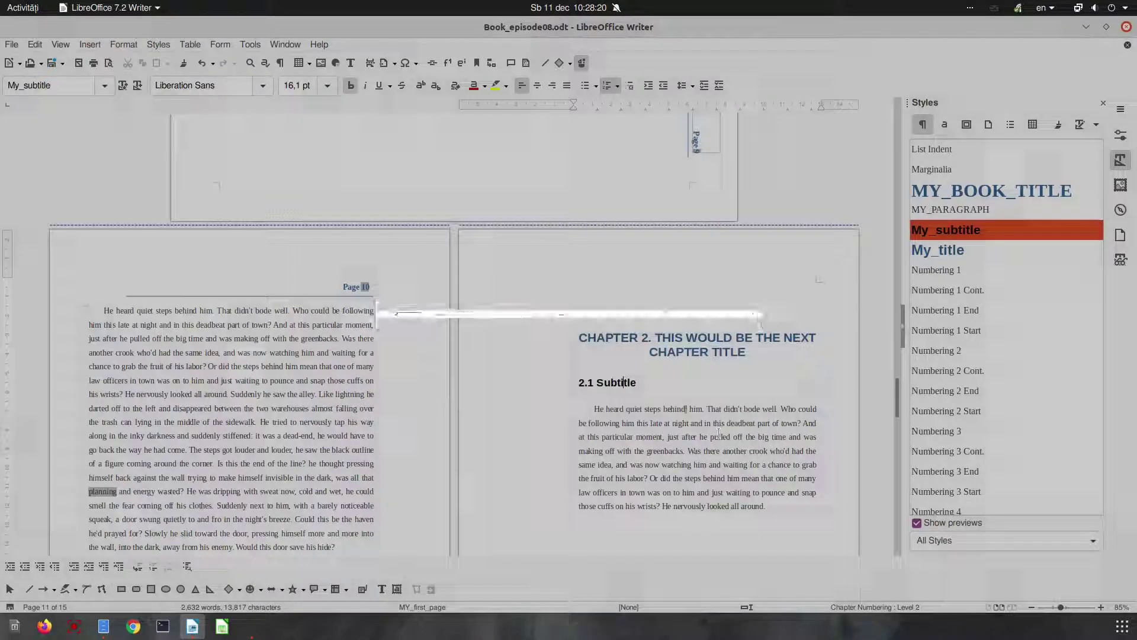
left_click(650, 412)
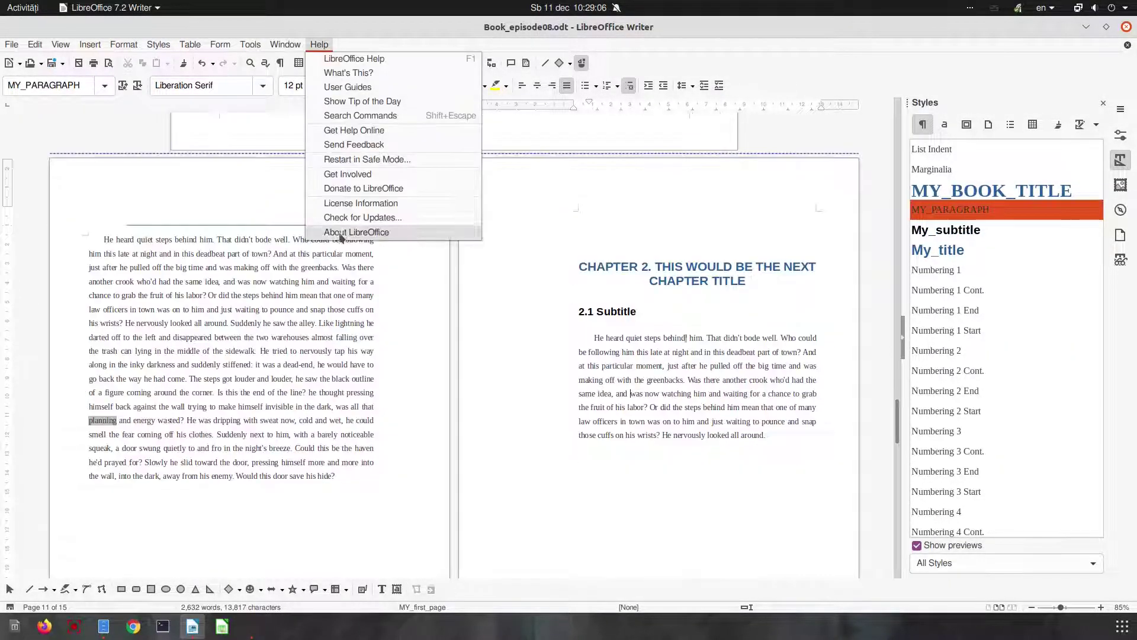
- Set the Header paragraph style's font size to 11 pt
key("Escape")
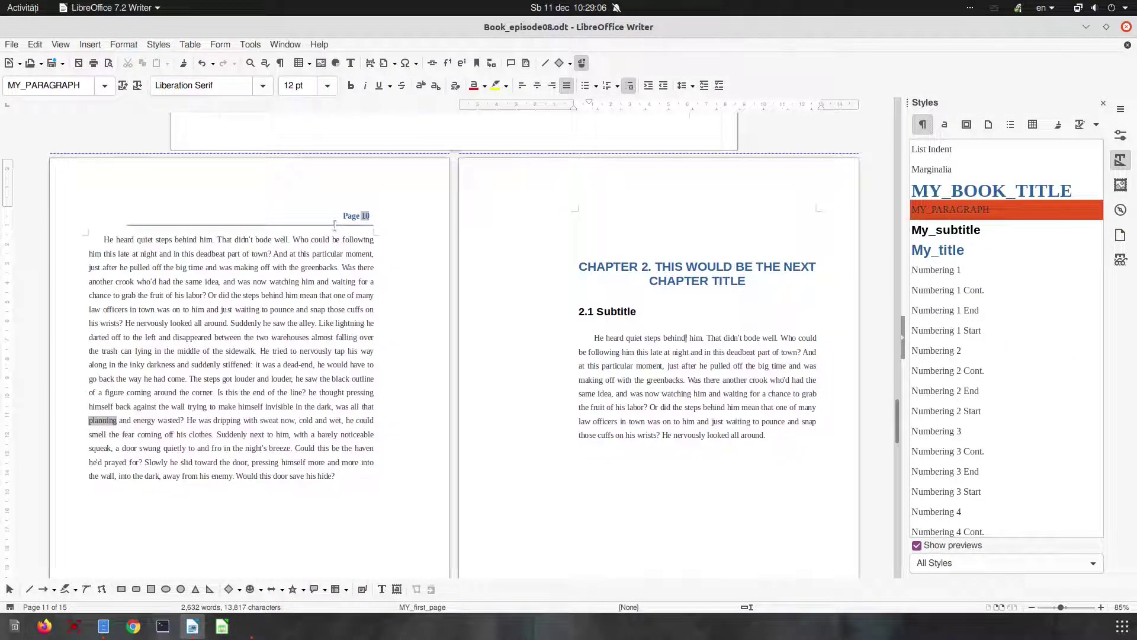
triple_click(351, 217)
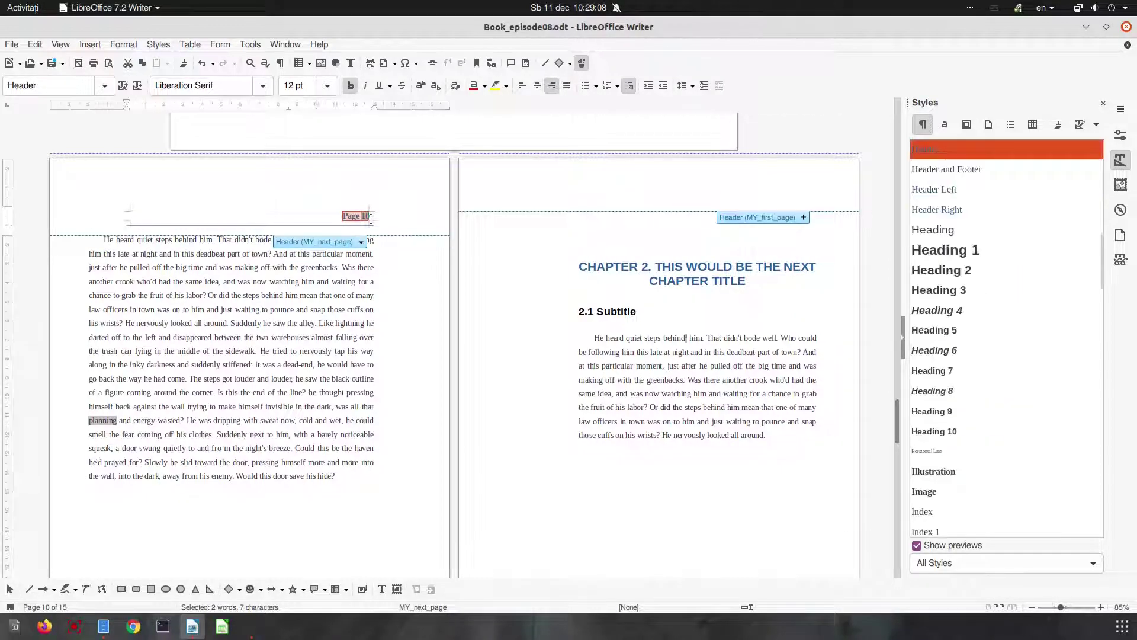
right_click(948, 155)
key("Escape")
scroll(957, 172, "up", 1)
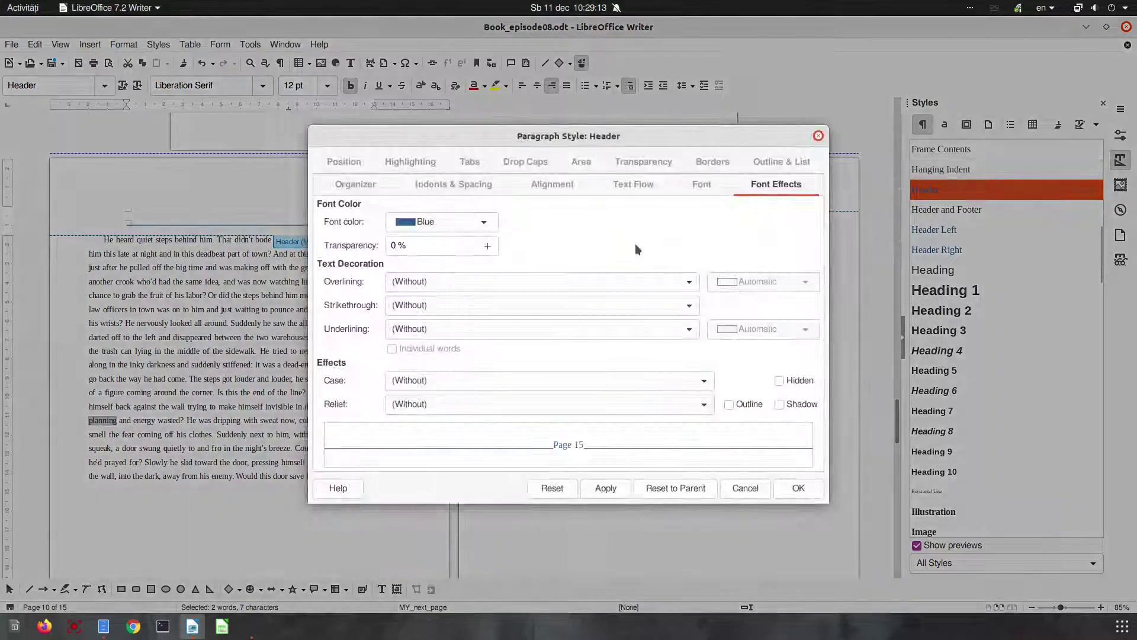
left_click(702, 188)
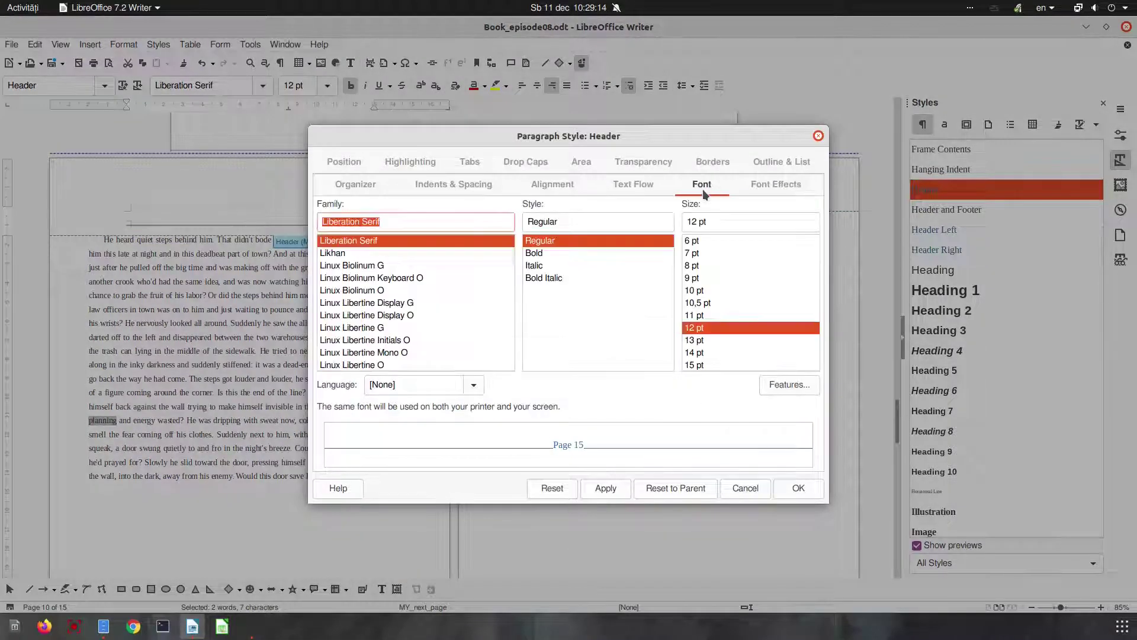
left_click(707, 315)
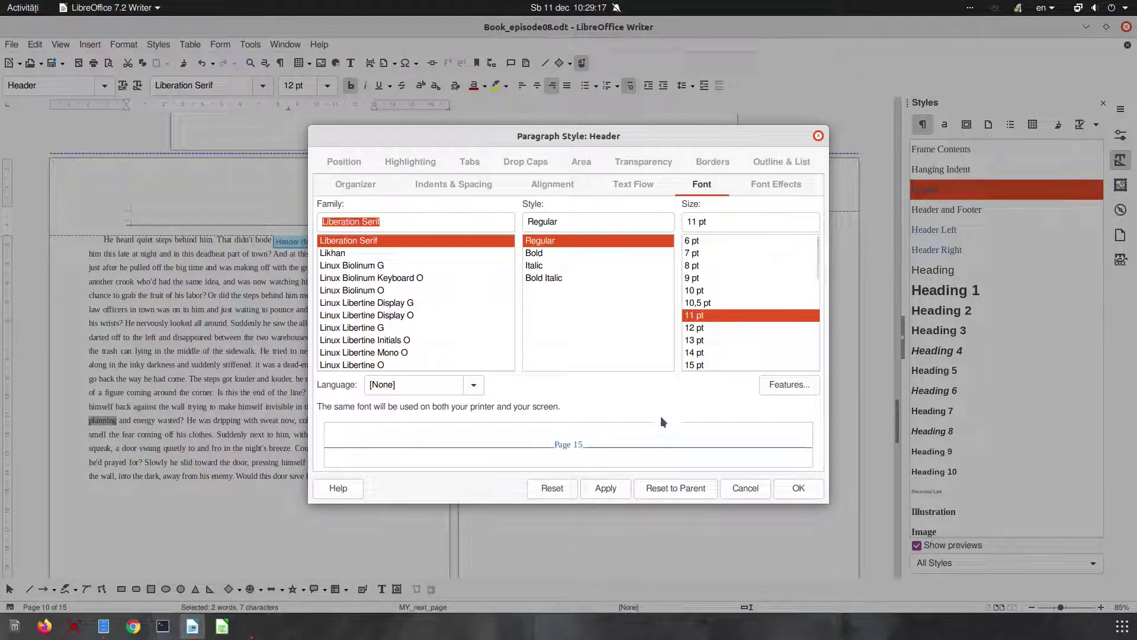
- Right-align the Header paragraph style and apply the changes
left_click(646, 187)
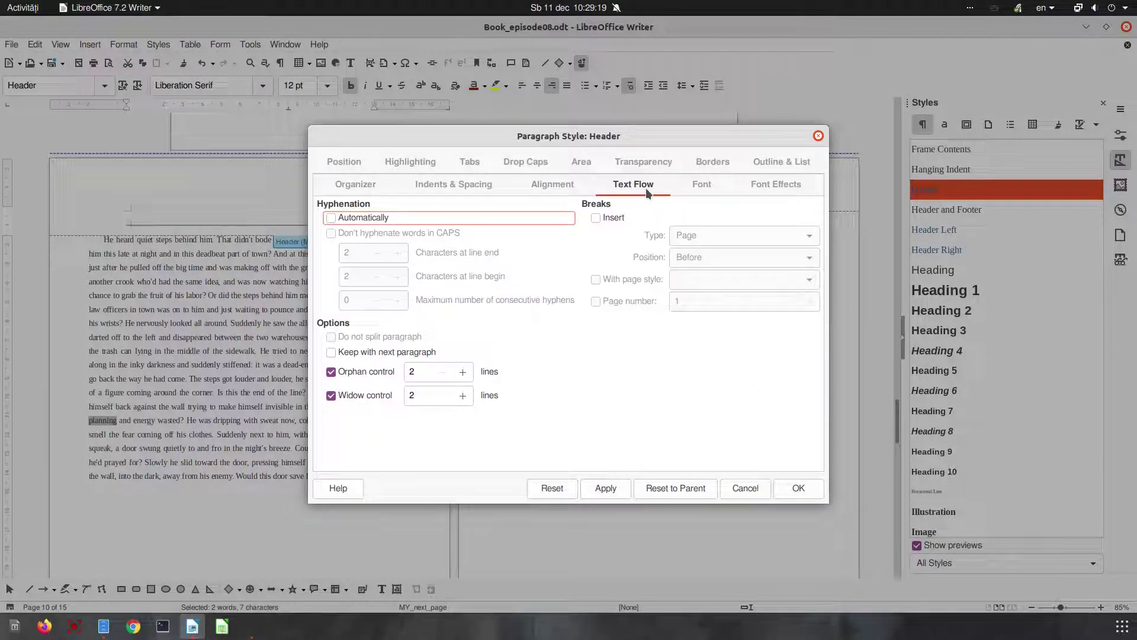
left_click(561, 188)
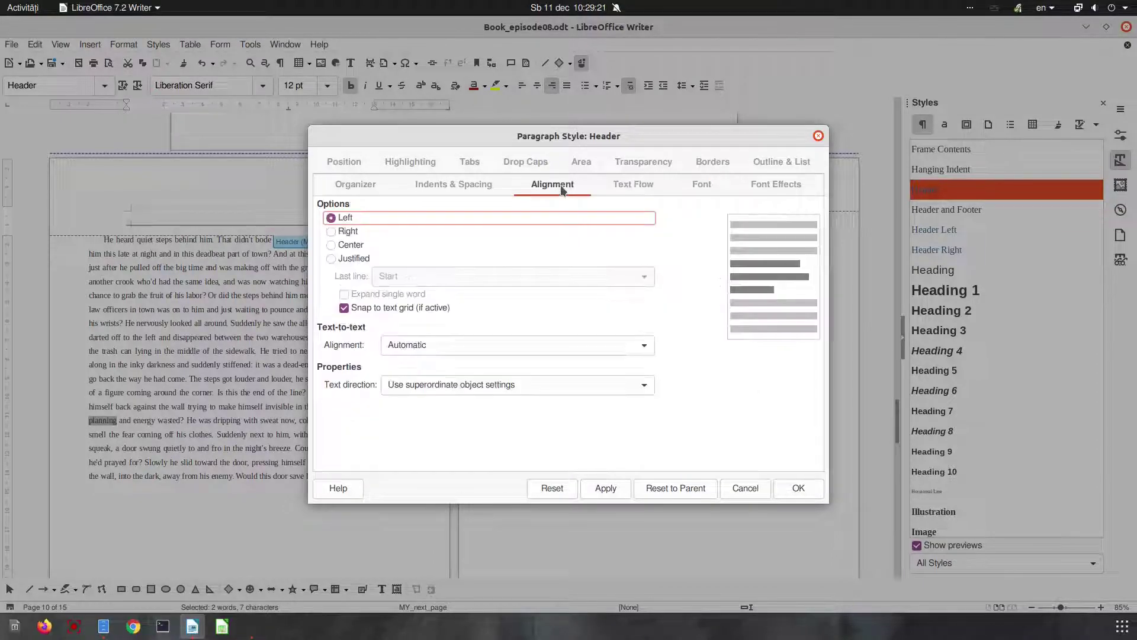
left_click(354, 234)
left_click(607, 489)
left_click(790, 491)
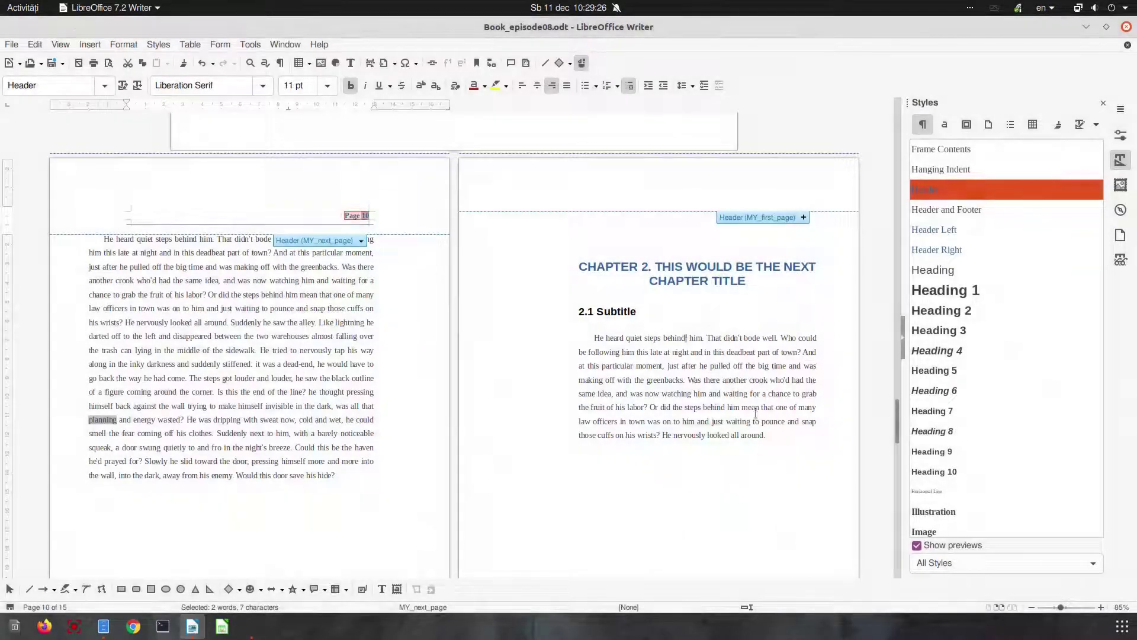
left_click(686, 338)
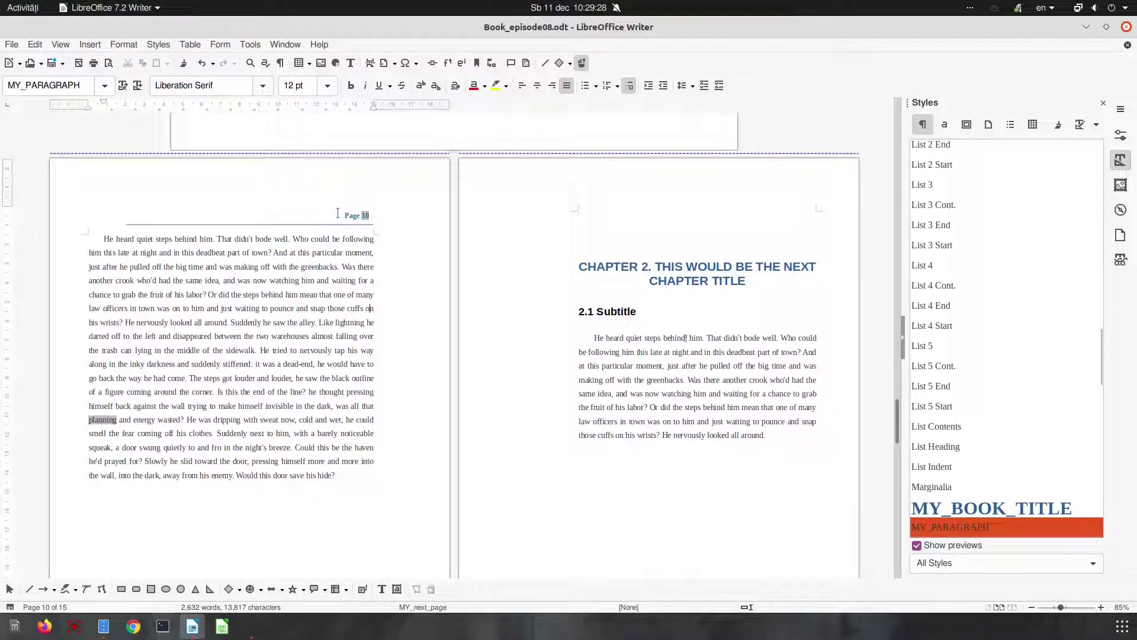
- Scroll up to landscape page 9 and place the cursor in its vertical page-number header
left_click(340, 215)
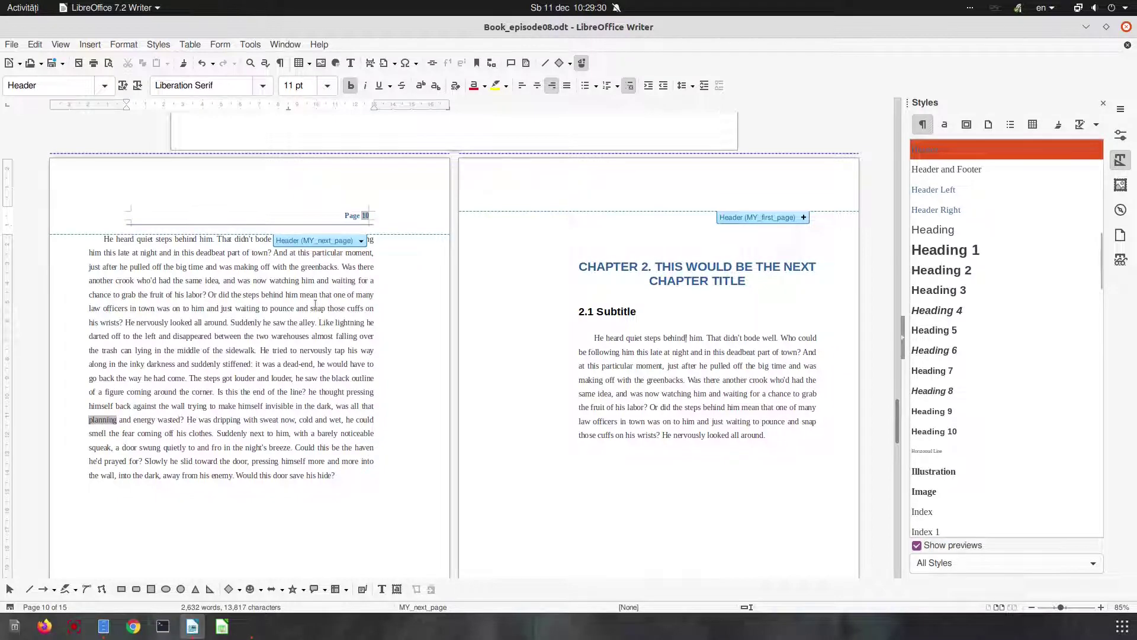
scroll(315, 304, "up", 10)
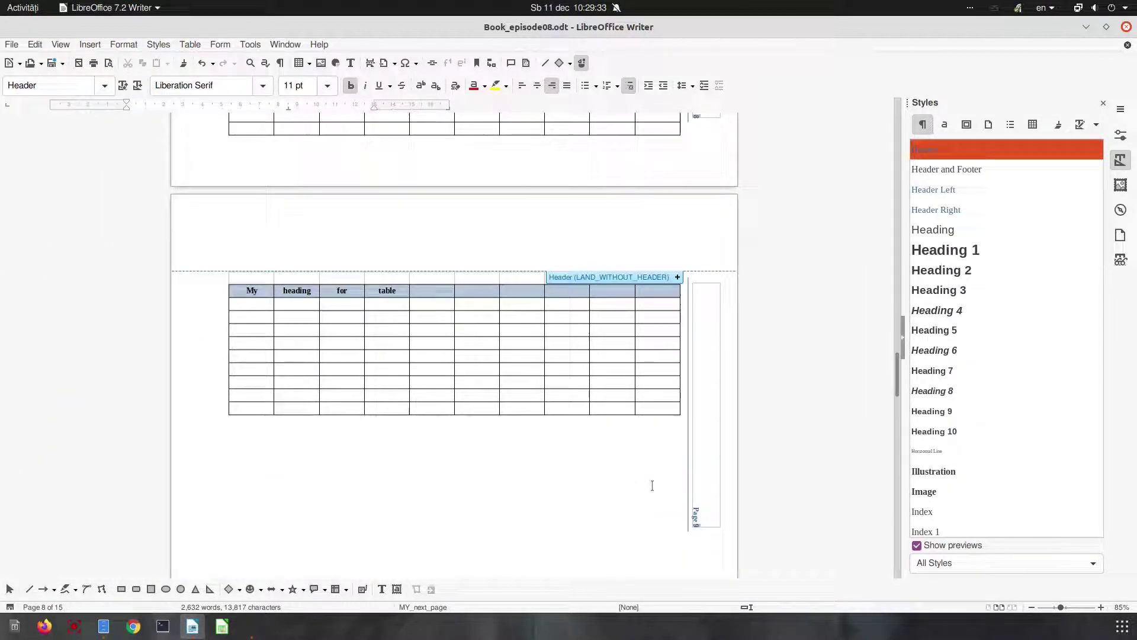
left_click(701, 511)
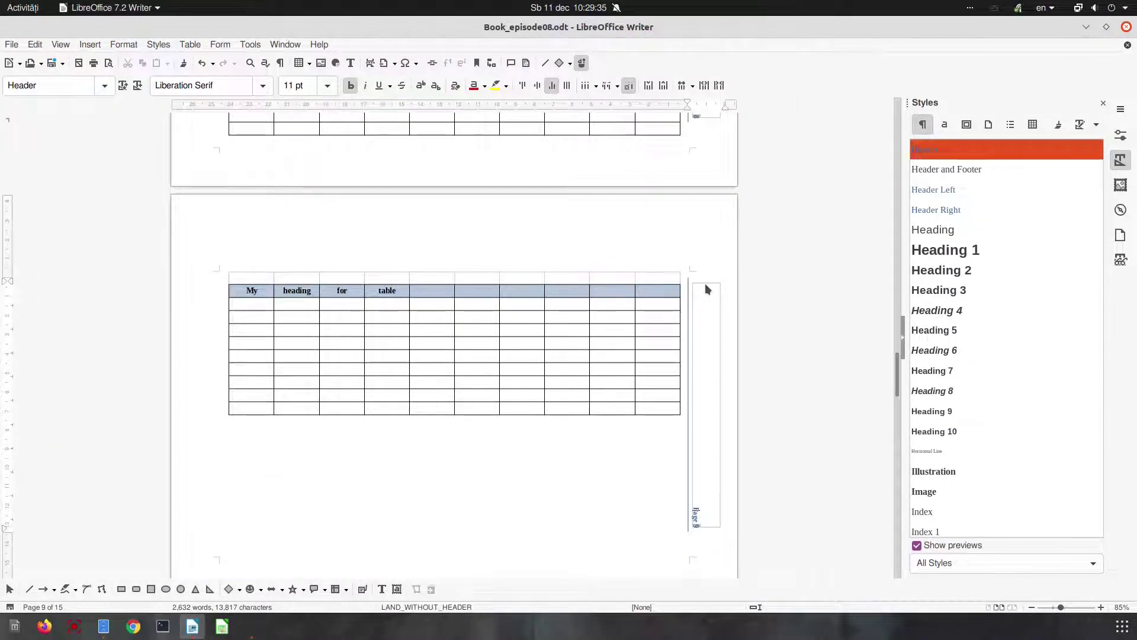
left_click(319, 45)
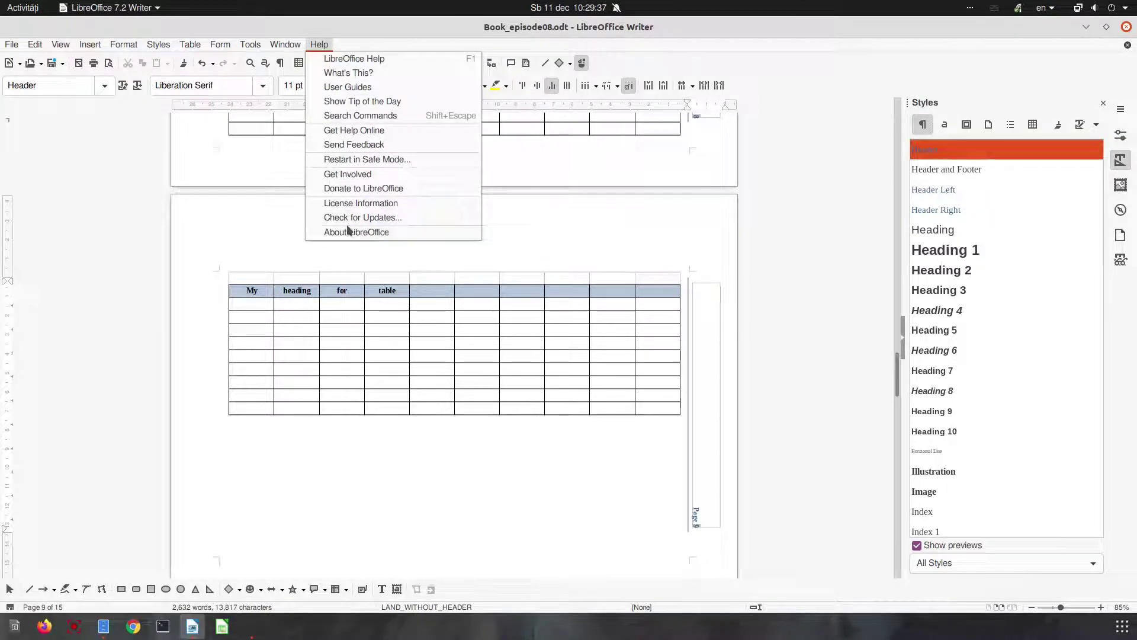